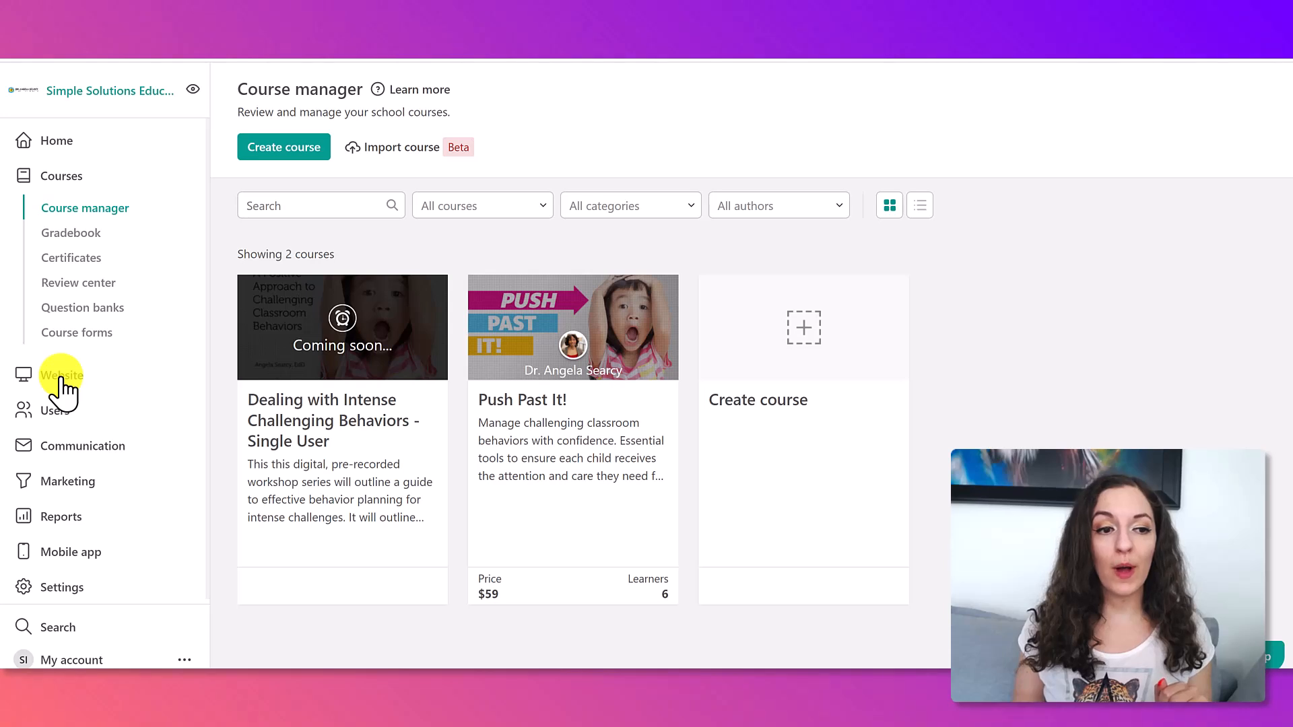
Open the school website for editing and check the pages listed under External pages
click(86, 385)
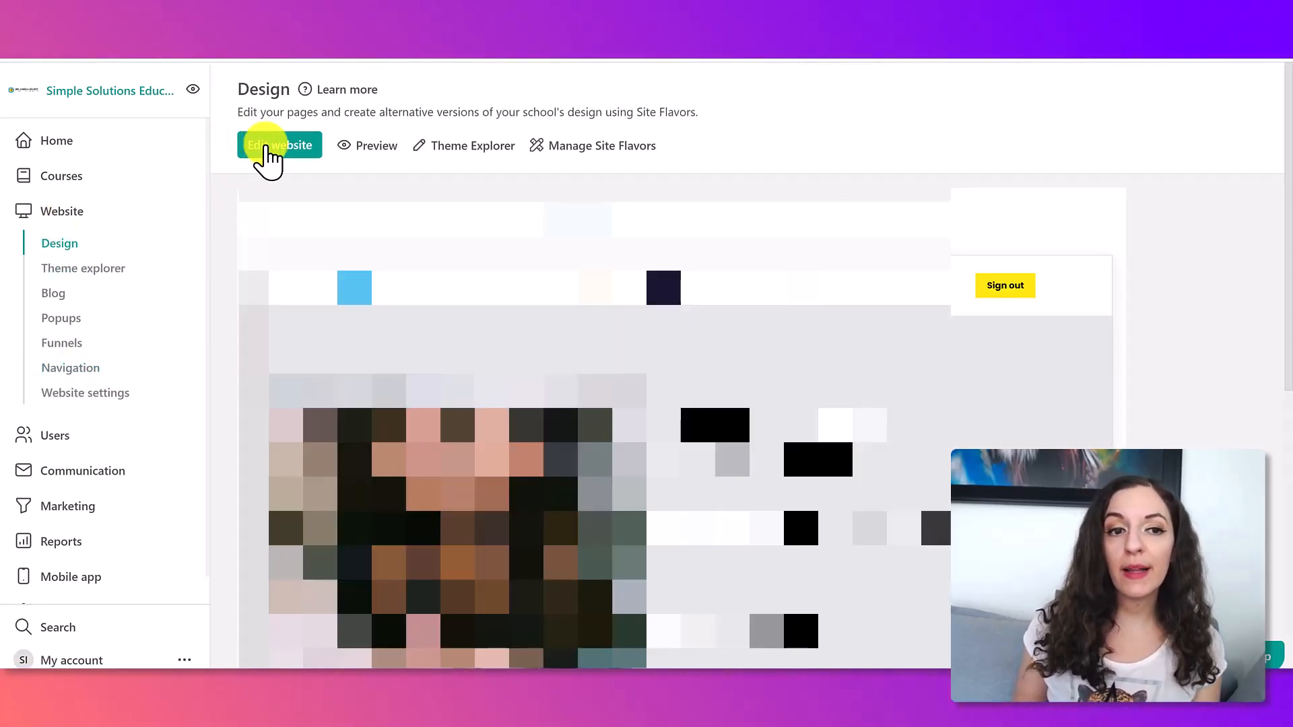
click(268, 155)
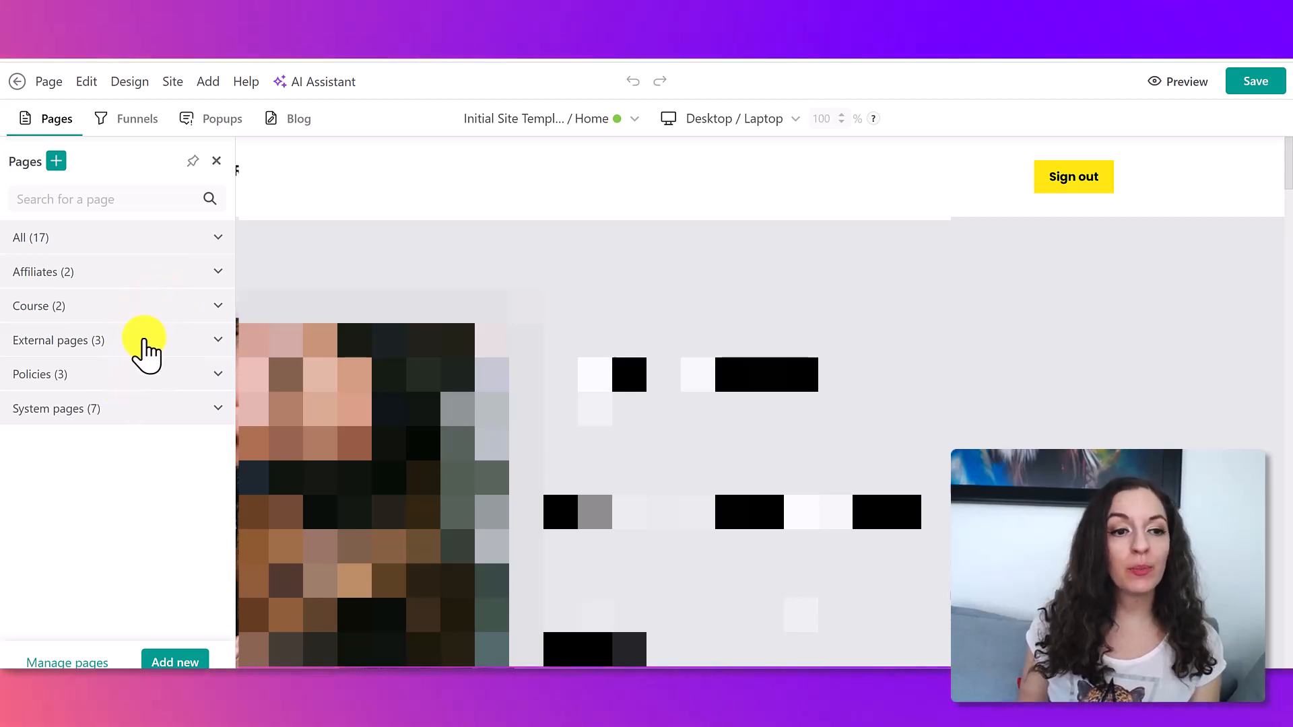
click(218, 340)
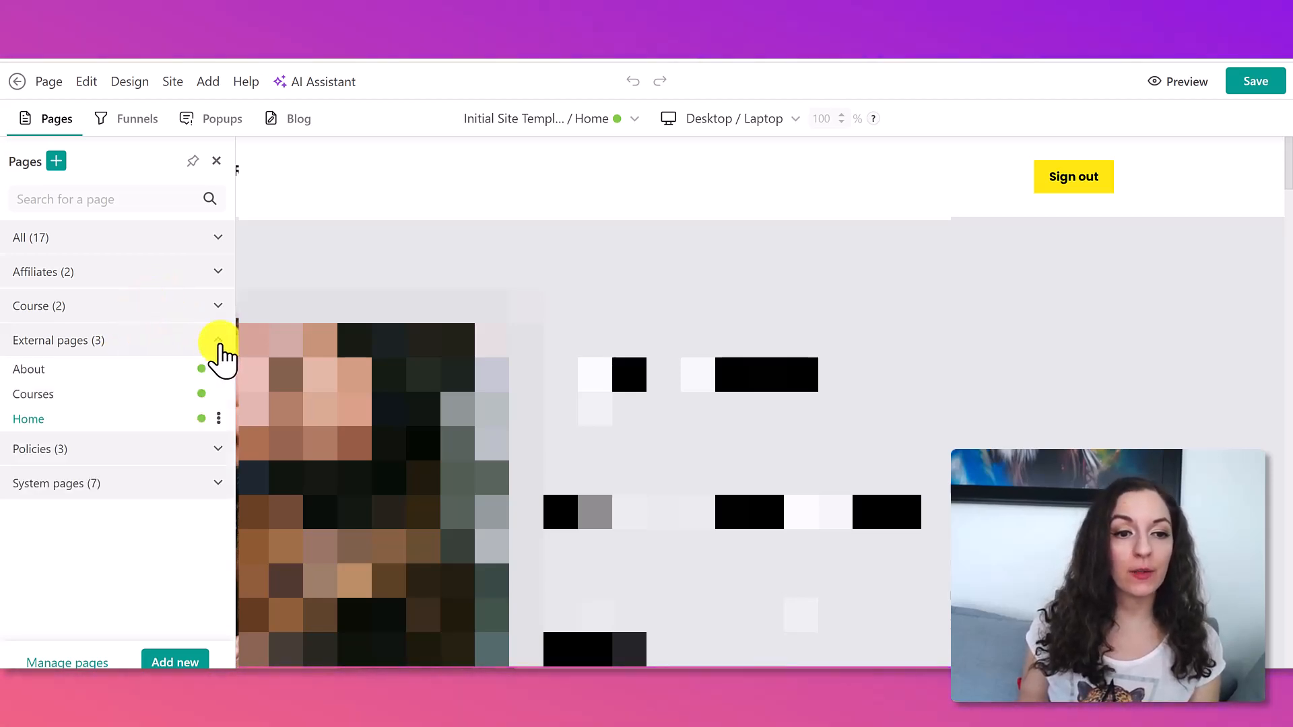
click(180, 343)
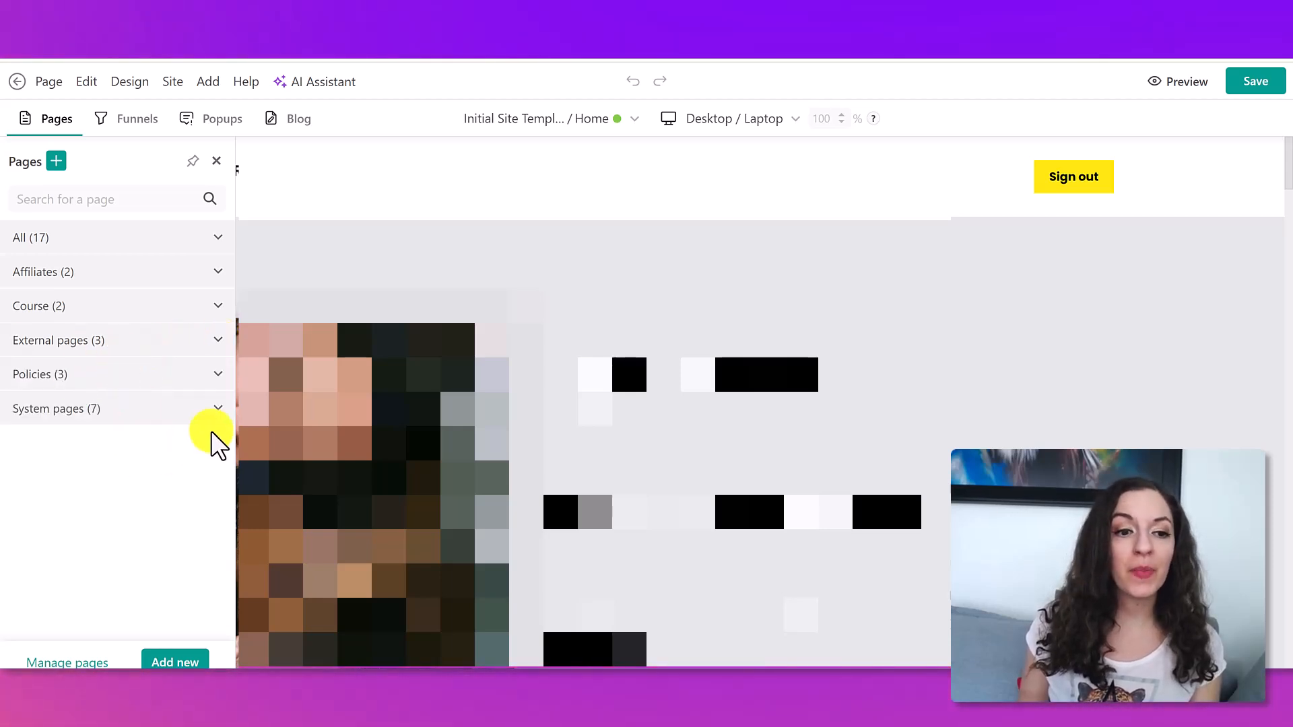
Open the Payment page from the System pages group in the website editor and put away the page list
click(218, 409)
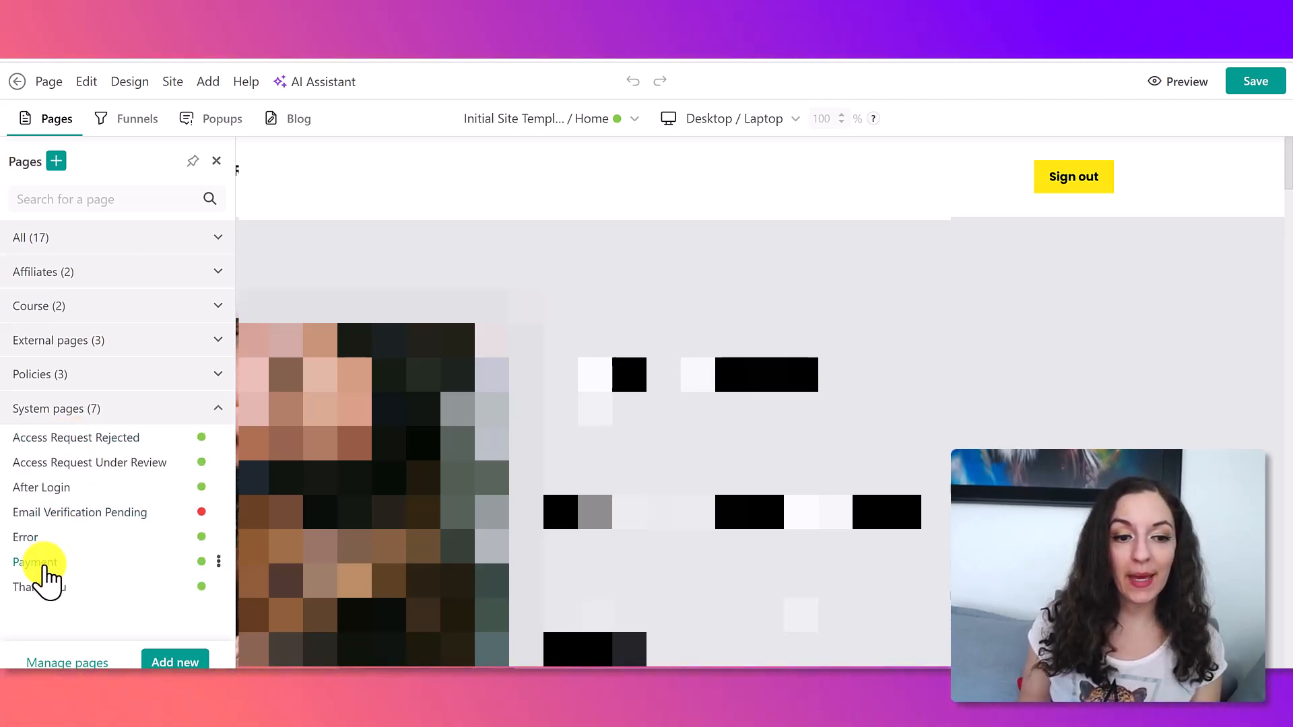
click(218, 562)
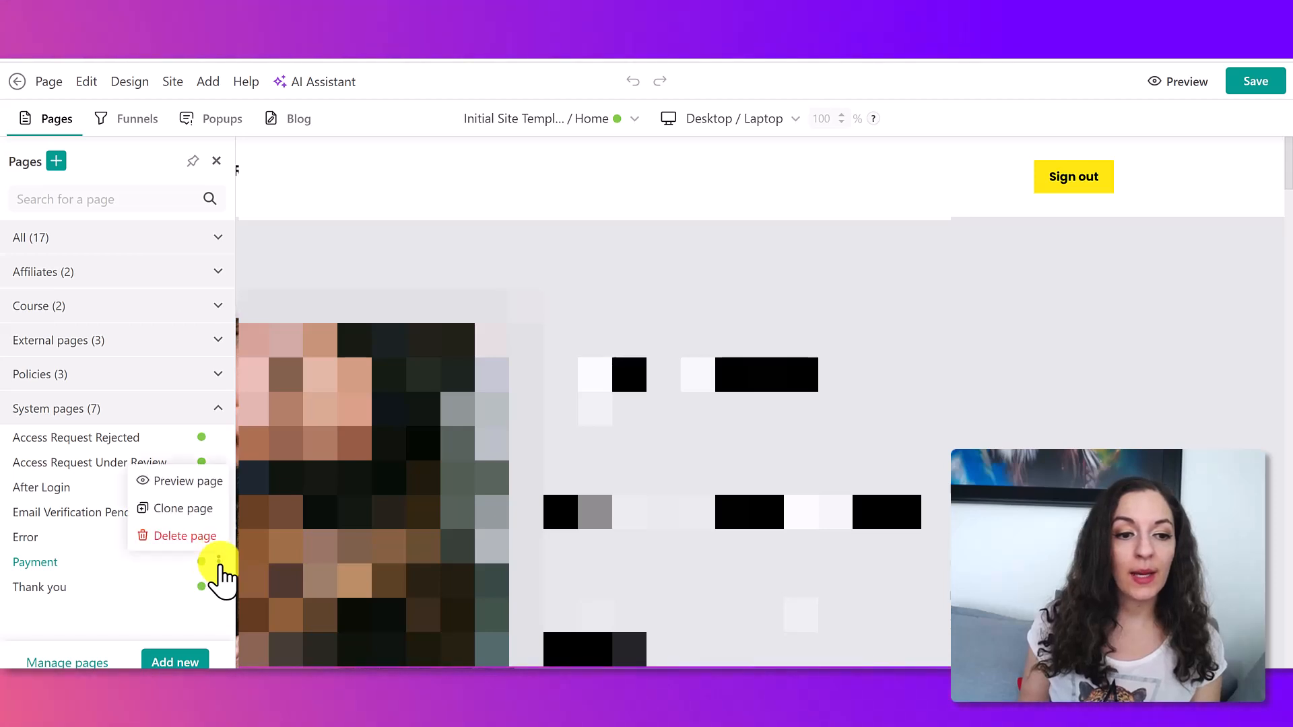
click(215, 561)
click(216, 560)
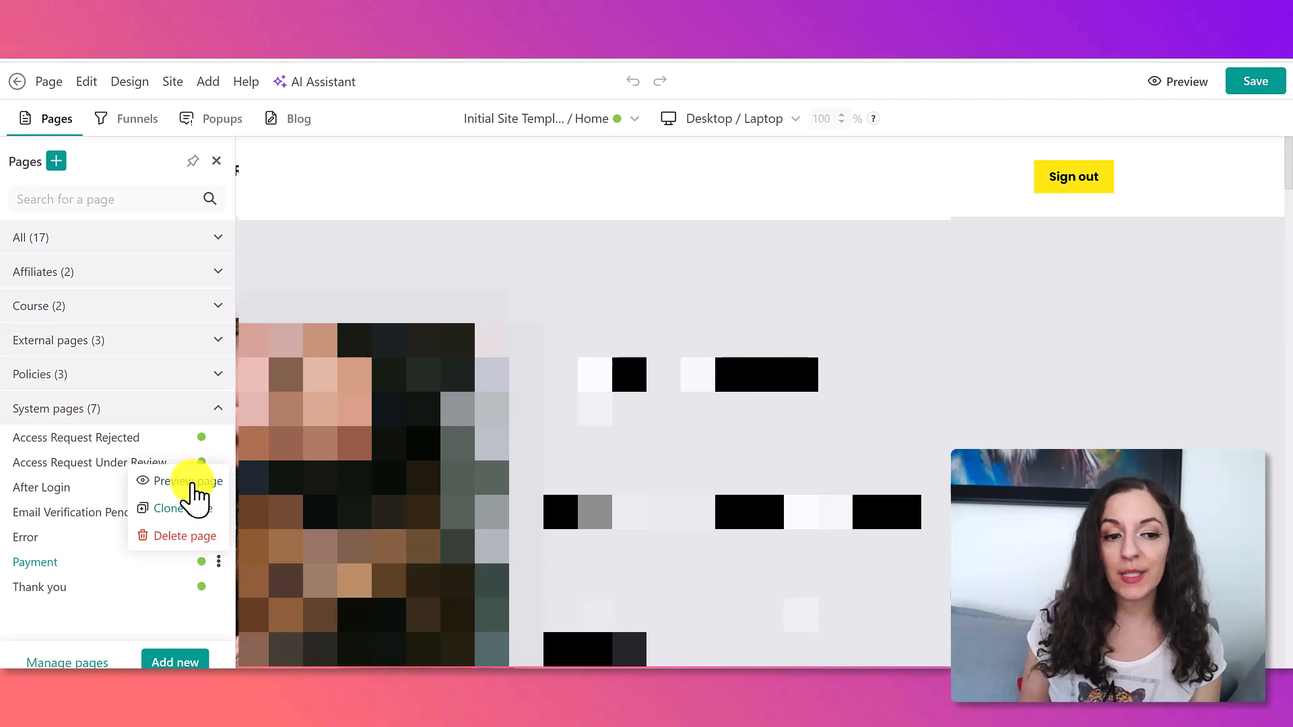
click(39, 571)
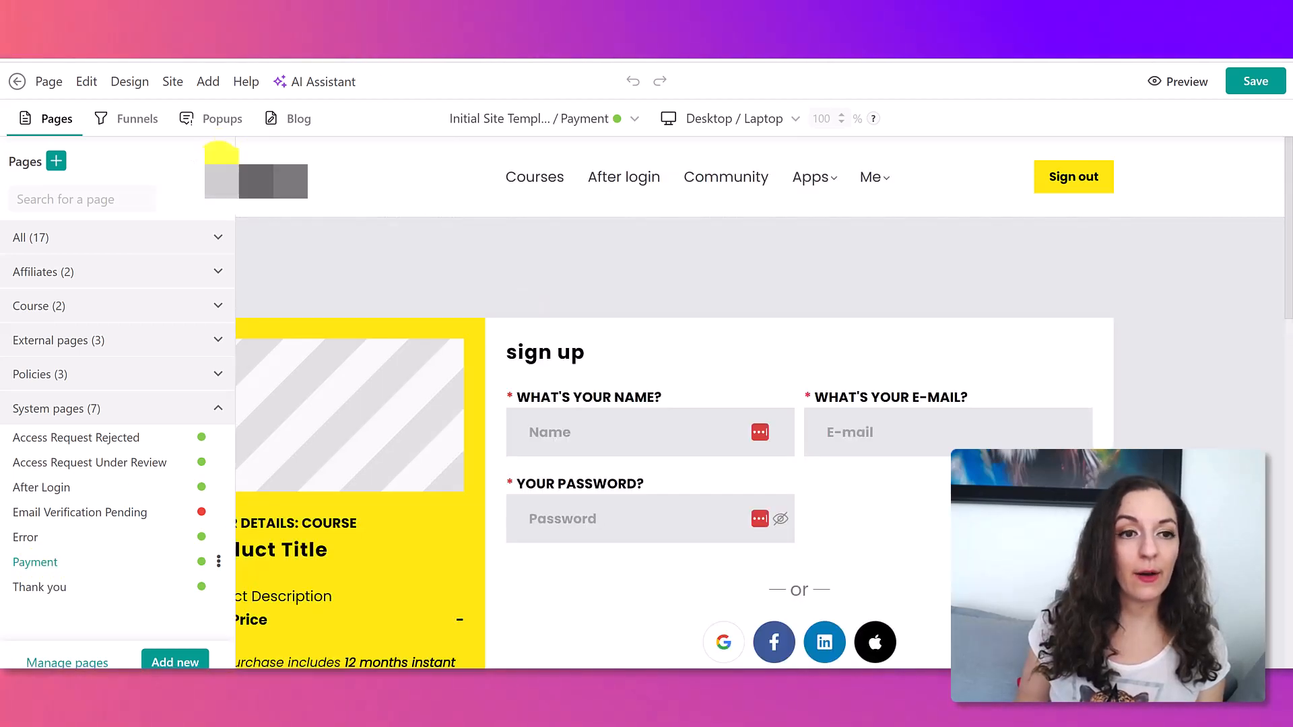
click(219, 163)
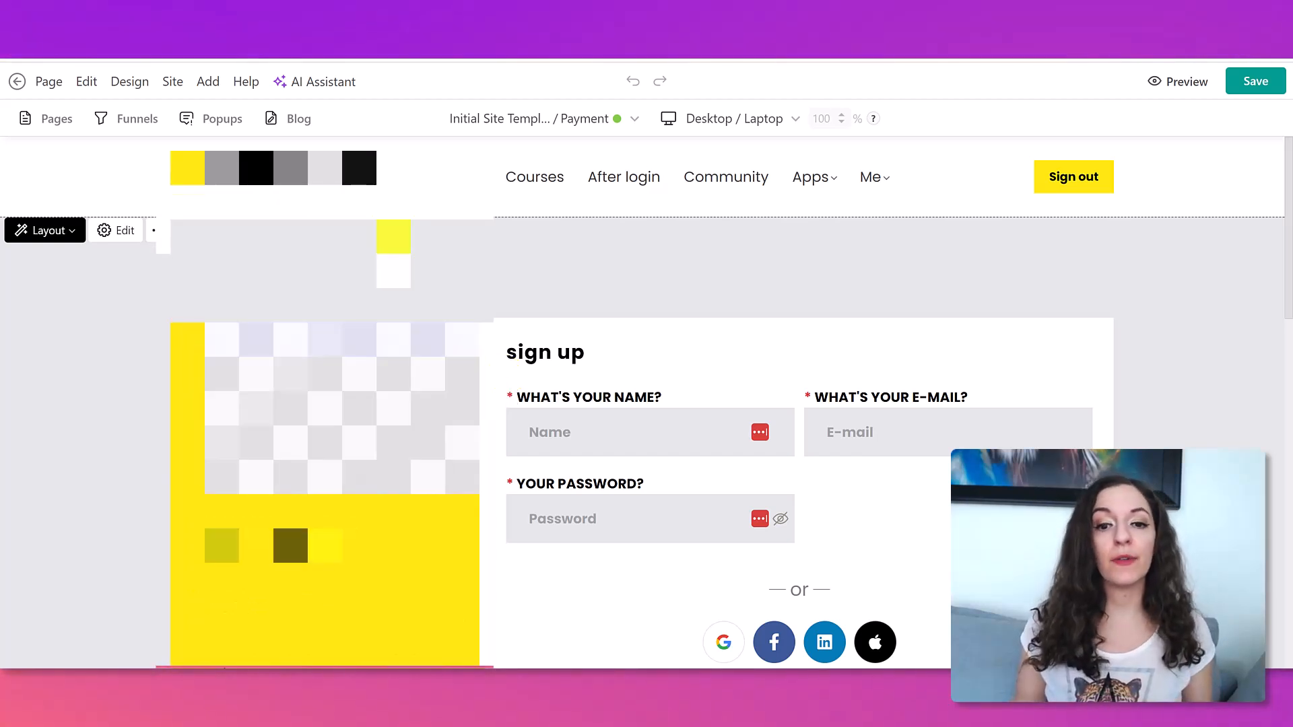
Look over the Payment page's order details, sign-up form, payment method fields, coupon field and security note
scroll(647, 404, down, 3)
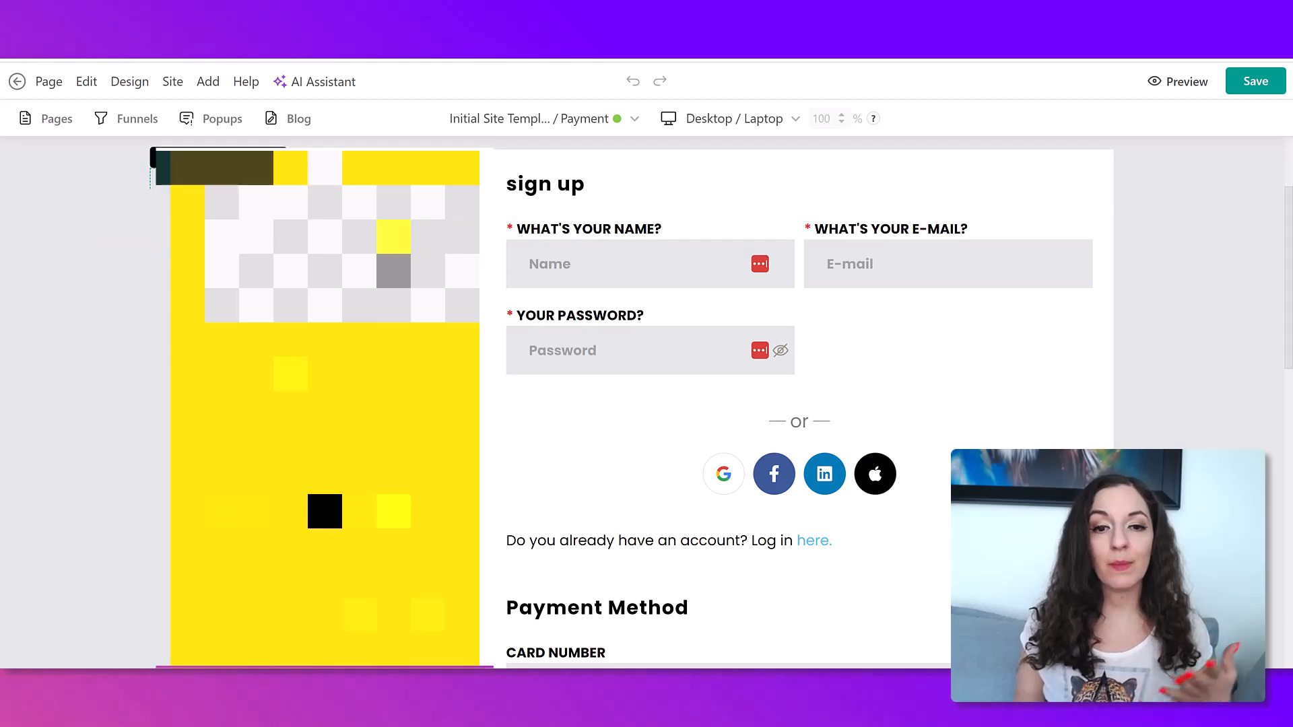
scroll(646, 404, down, 5)
scroll(549, 462, down, 5)
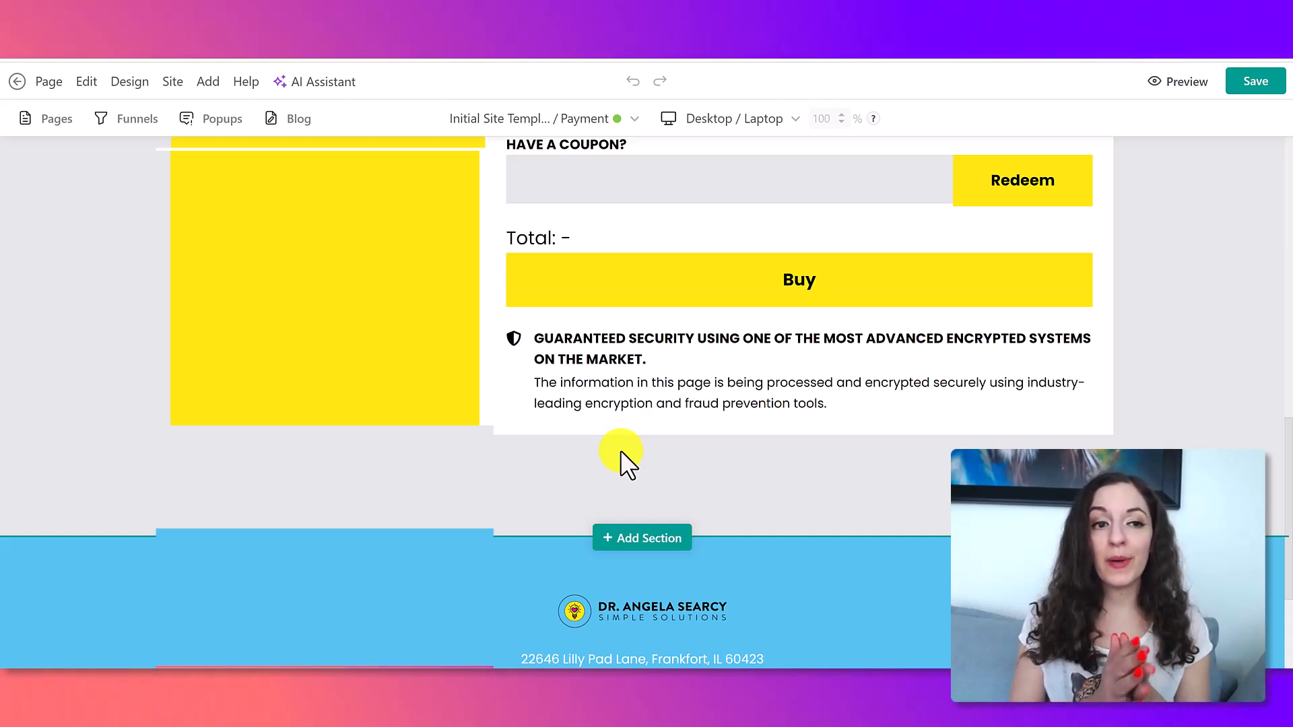
scroll(628, 463, up, 6)
scroll(620, 458, up, 6)
scroll(586, 465, down, 4)
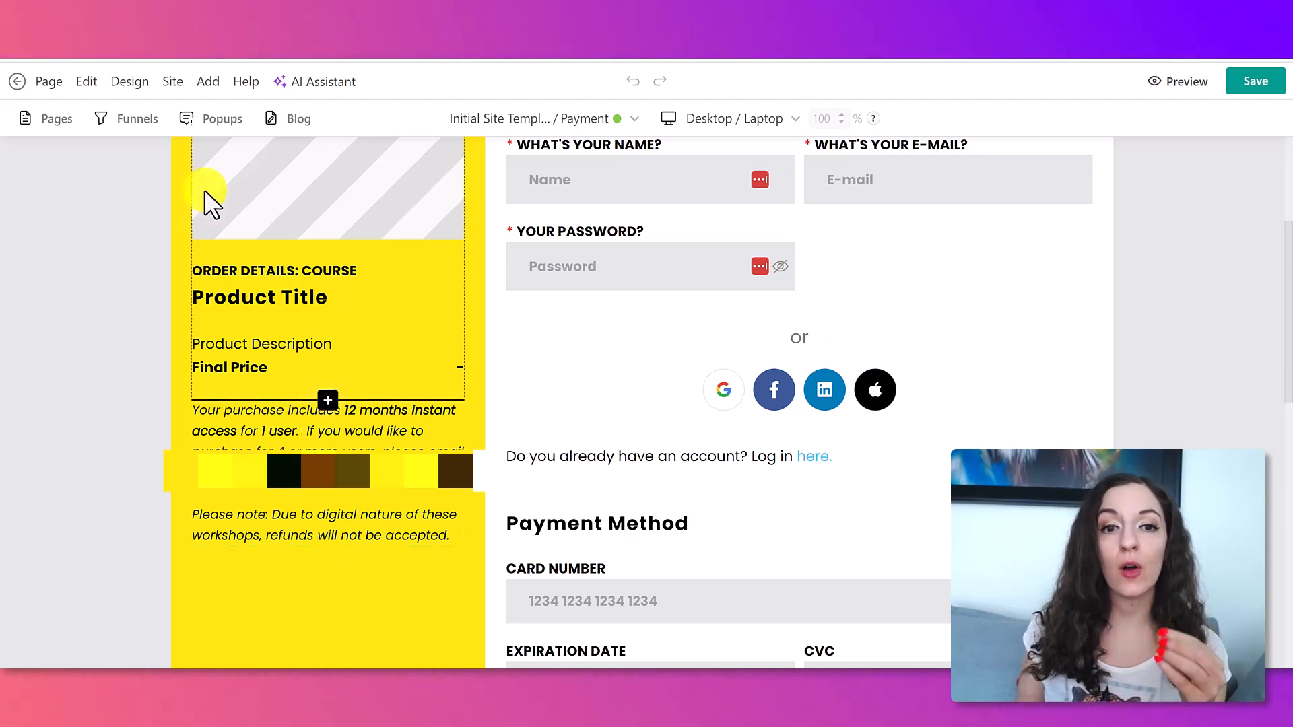
scroll(104, 216, up, 3)
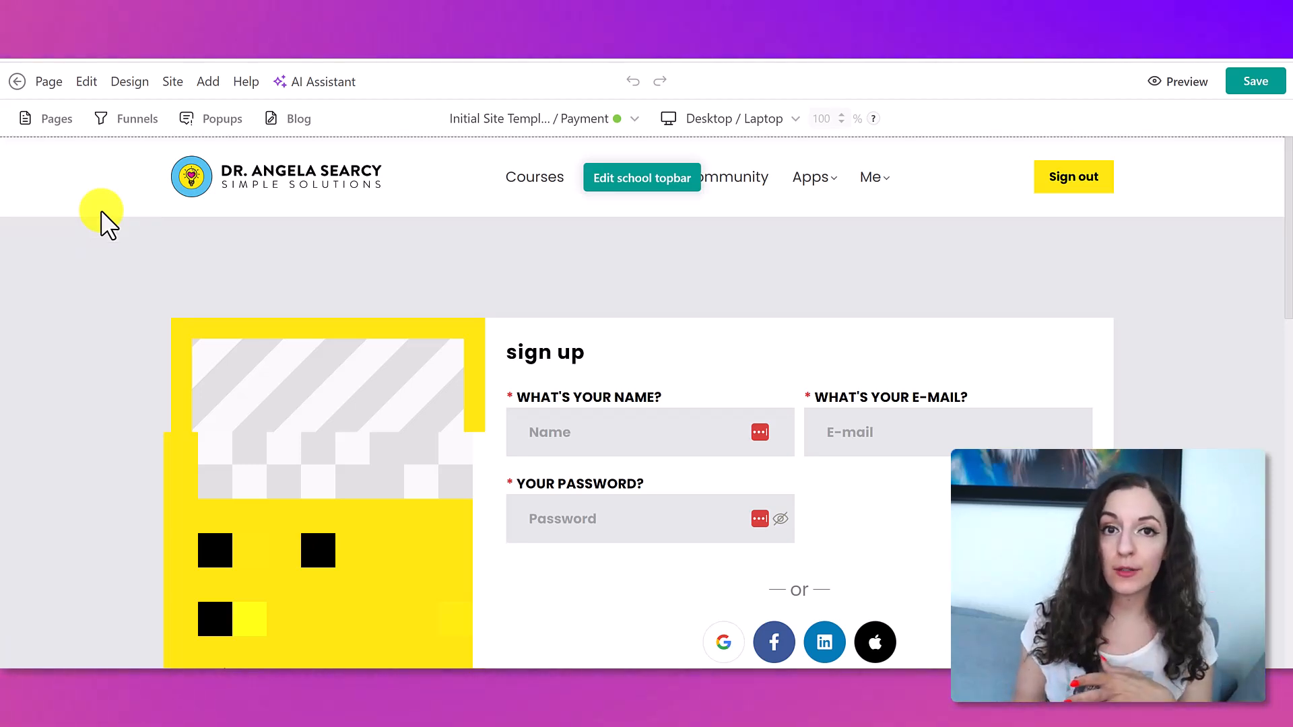
Review the theme's color palette, the brand primary color's RGBA value and the typography settings, then leave the Theme Explorer
click(131, 84)
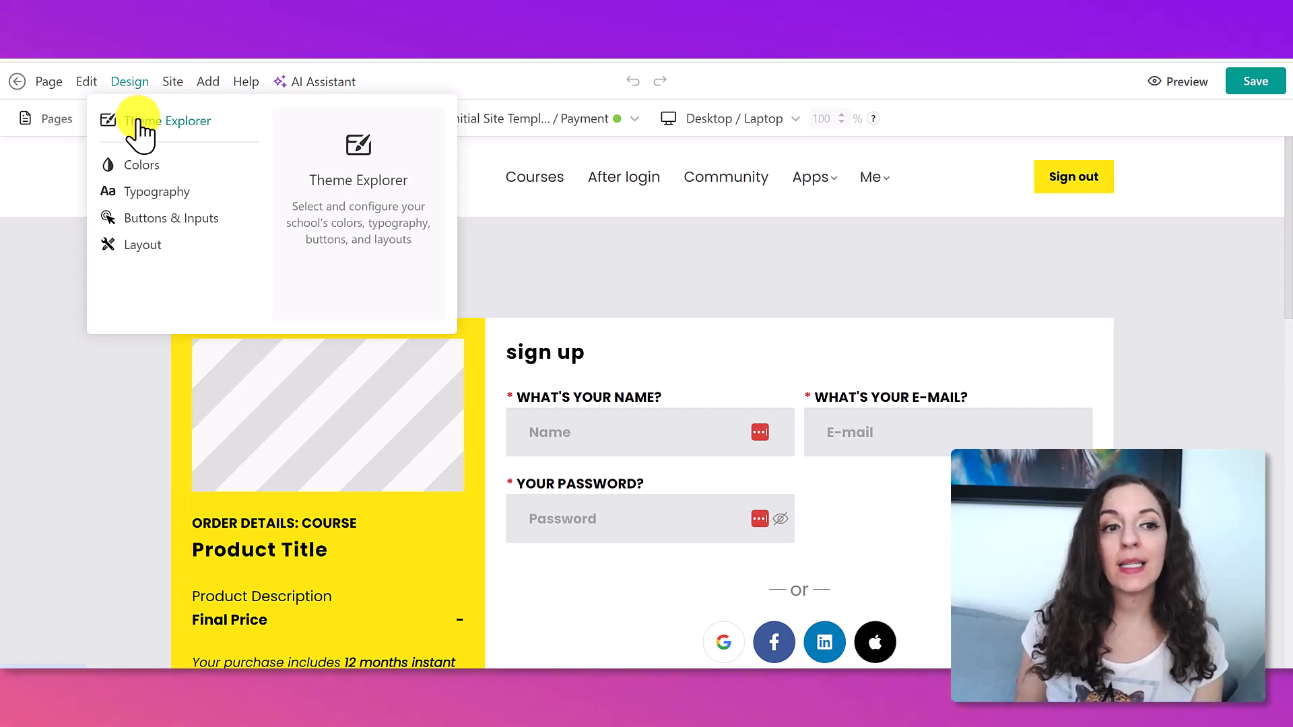
click(139, 121)
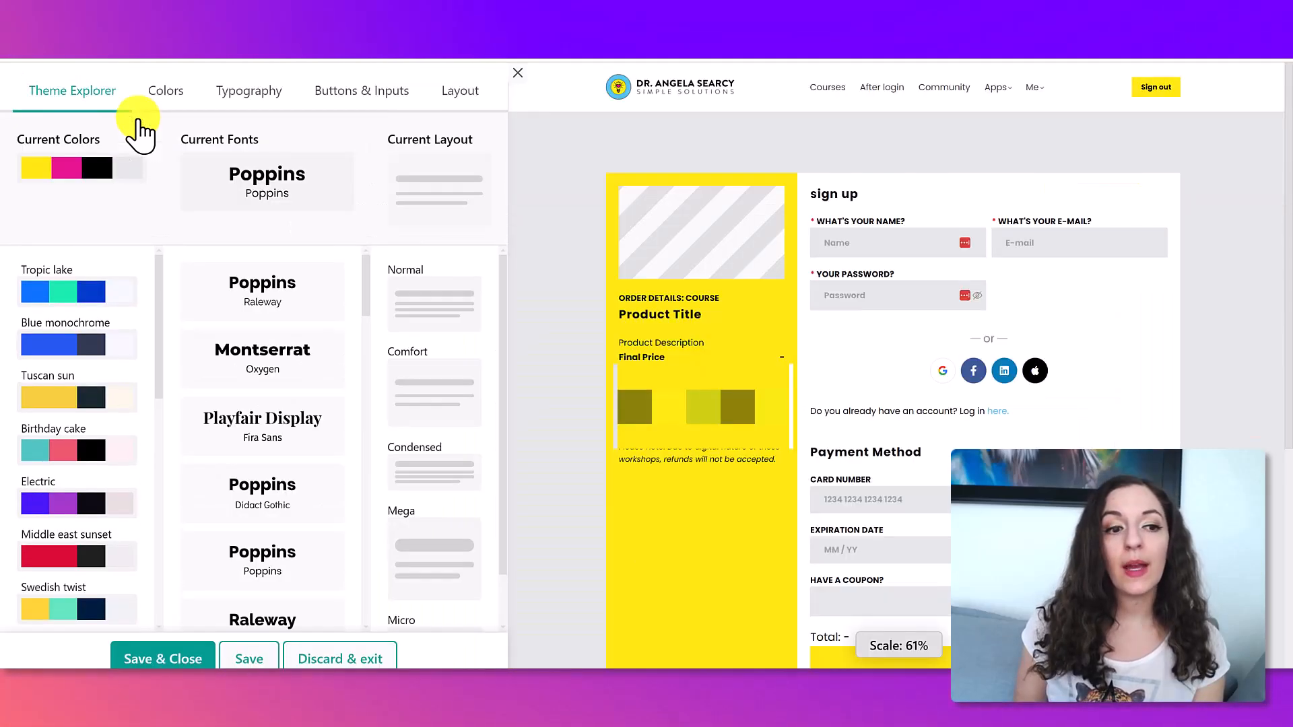
click(81, 170)
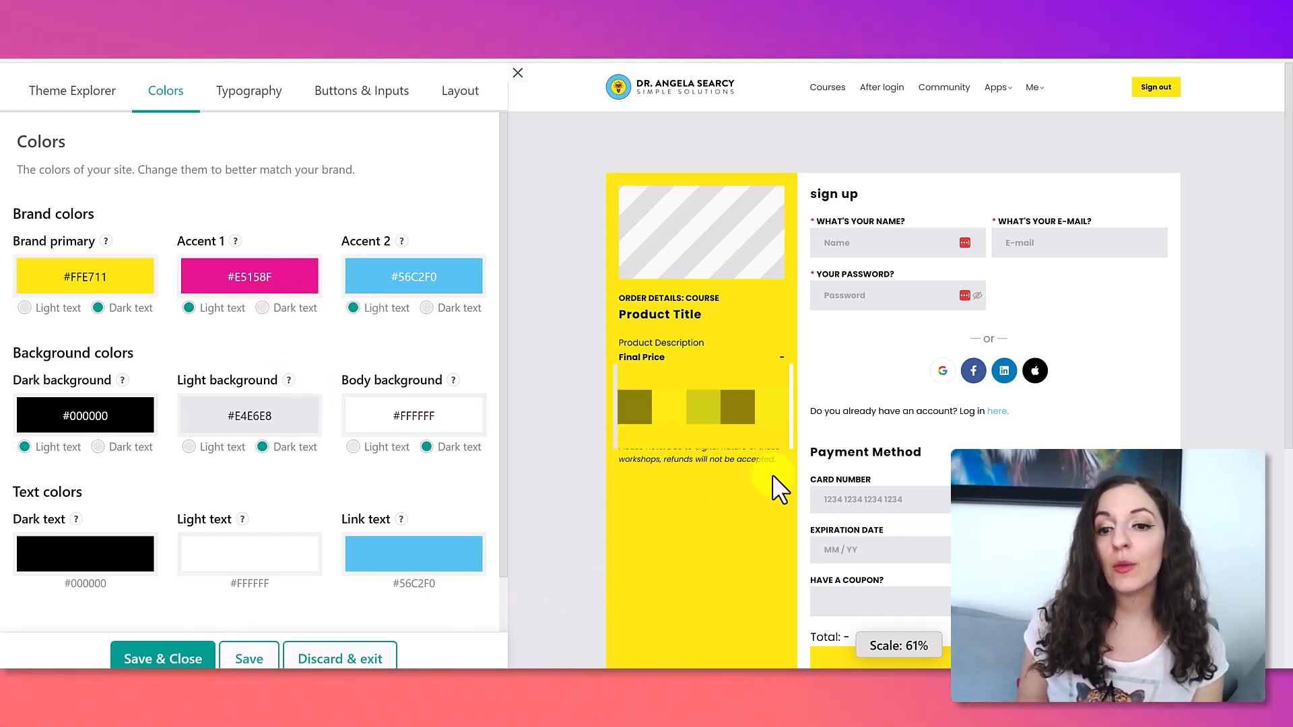
scroll(926, 515, down, 4)
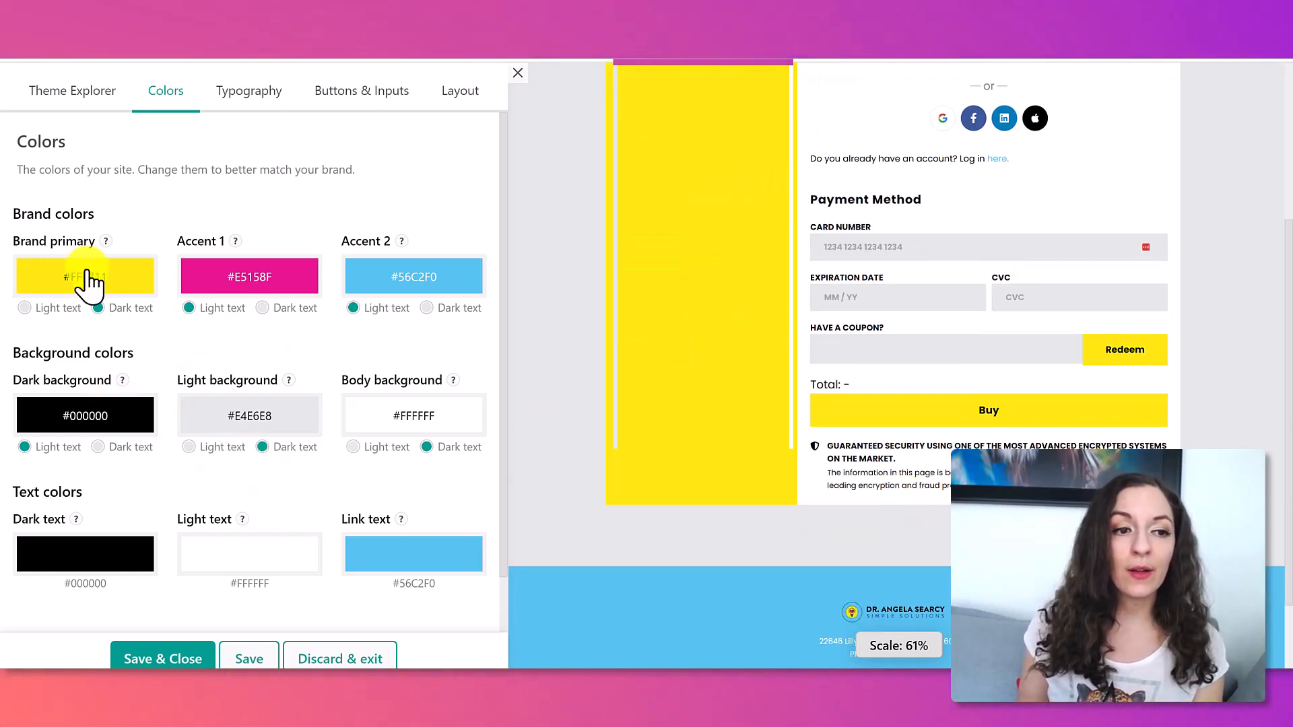
click(88, 279)
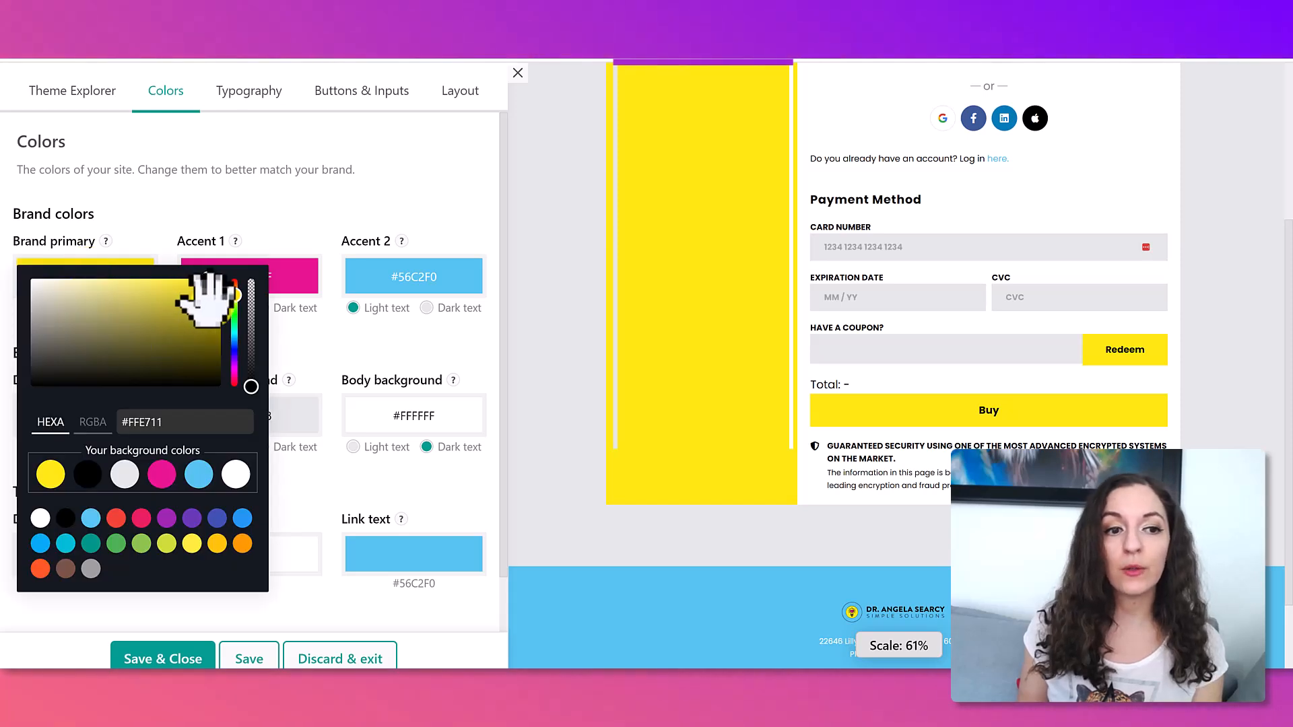
click(162, 419)
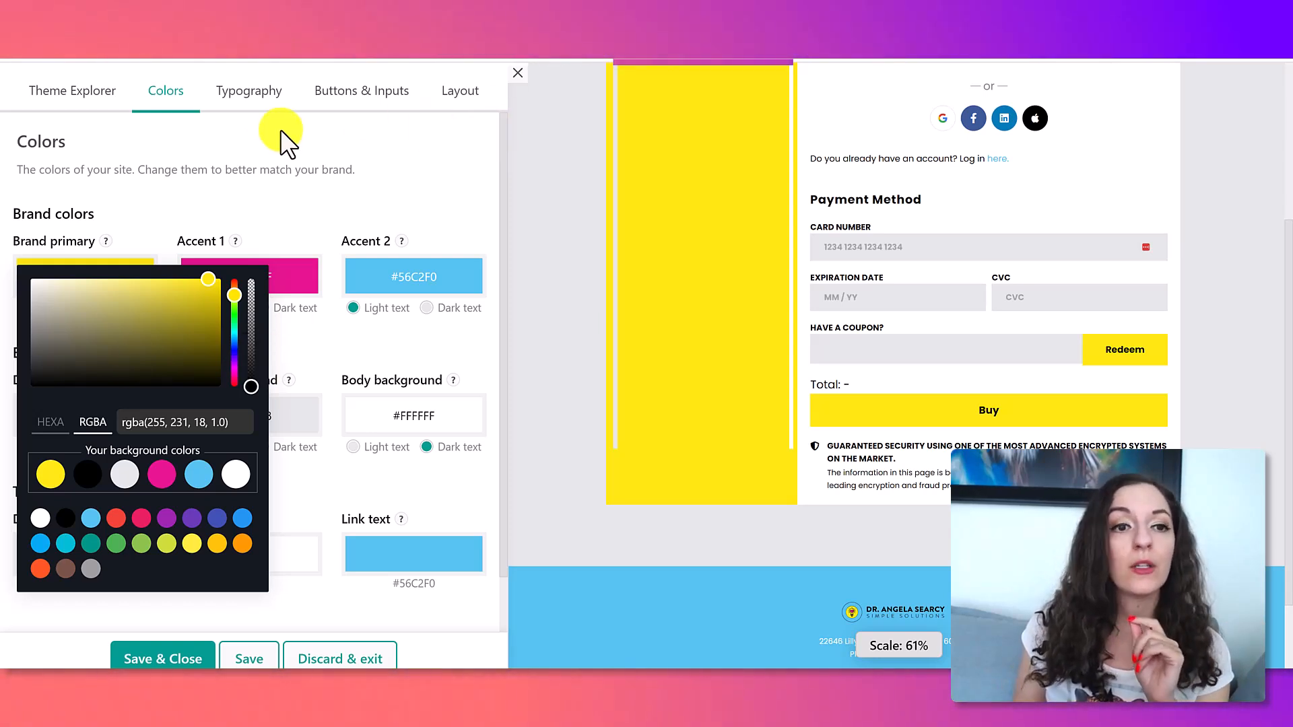
click(249, 116)
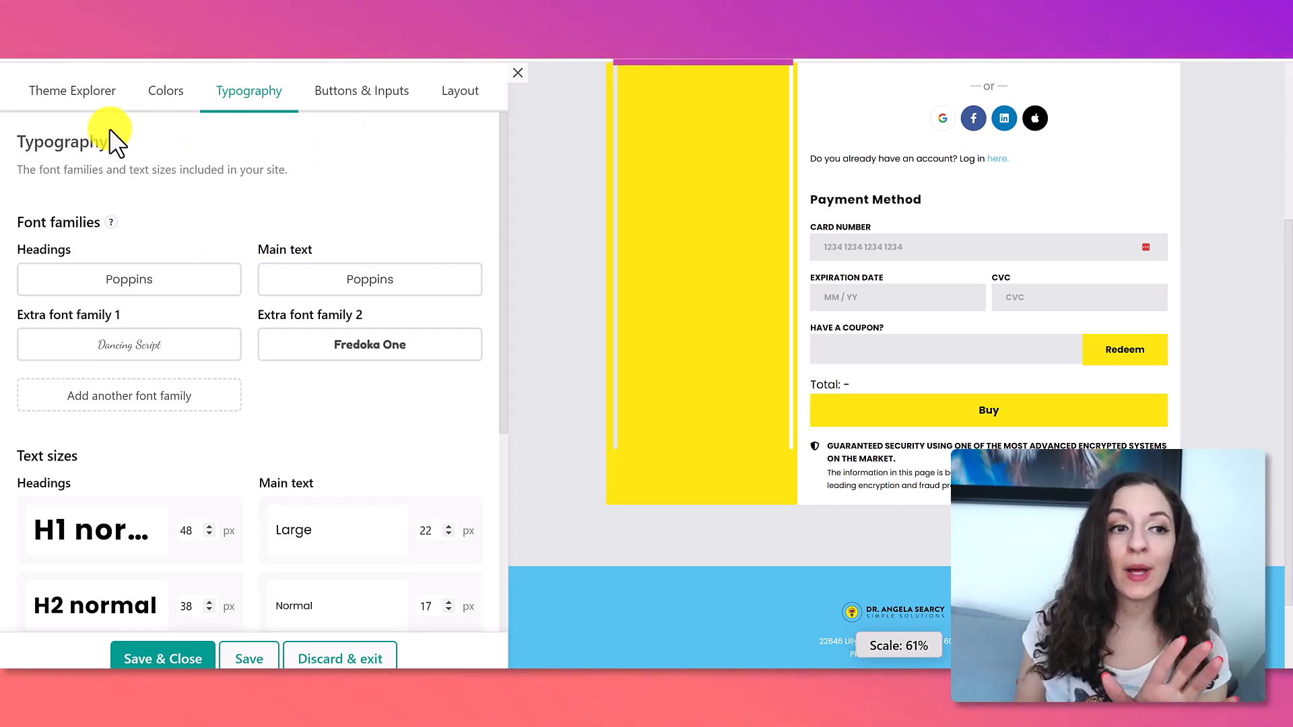
click(518, 73)
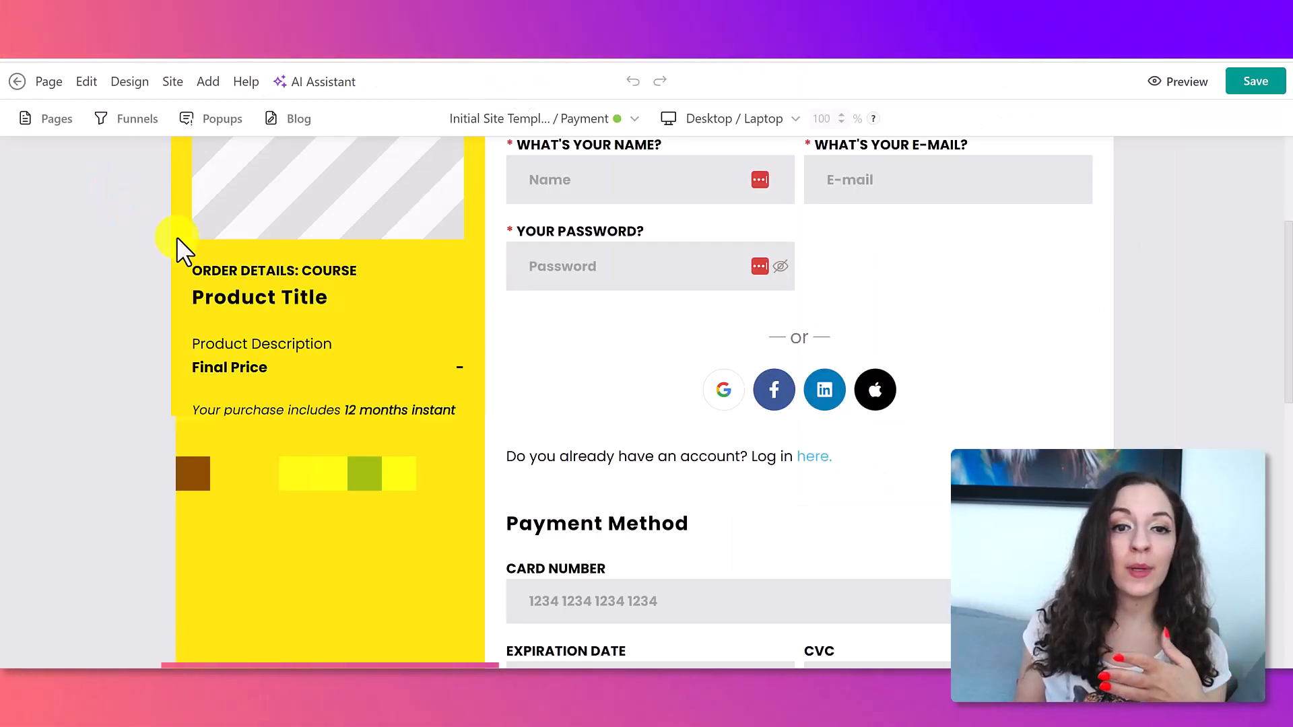
Try the payment section layout that places the order details in a dark banner above the sign-up form, and inspect it
scroll(176, 236, up, 3)
mouse_move(179, 312)
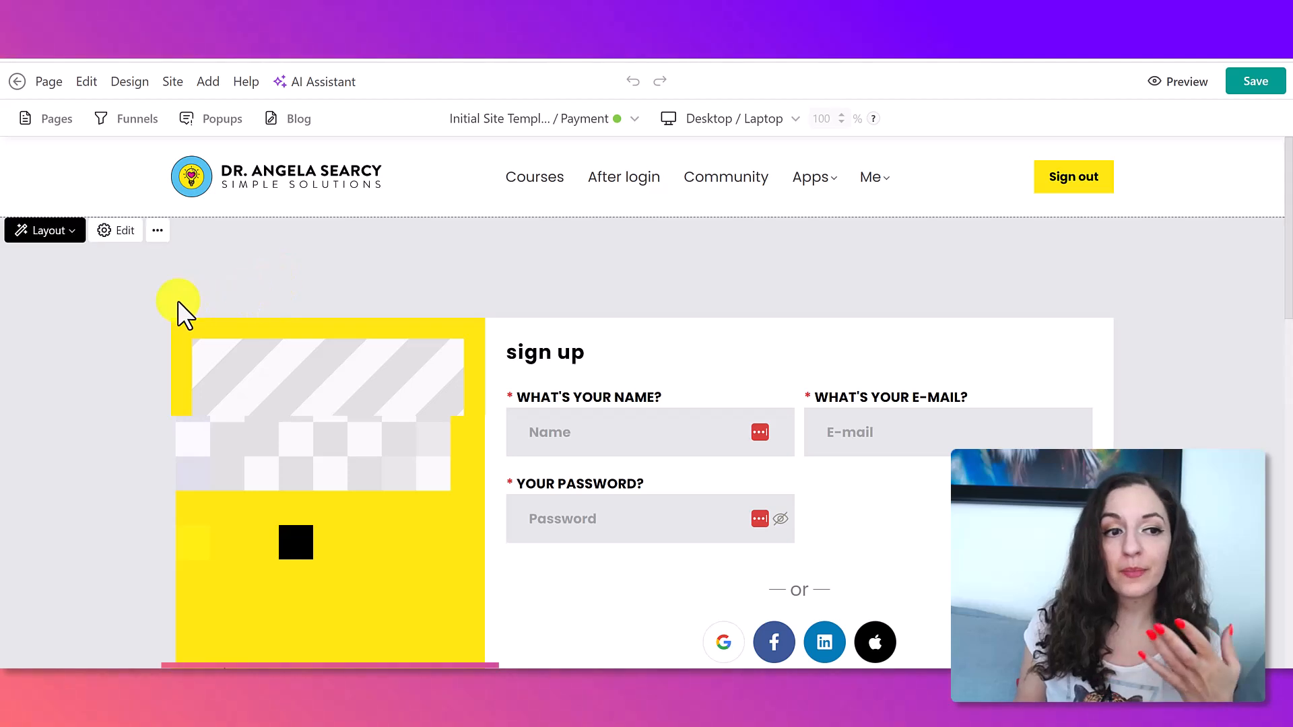
click(68, 236)
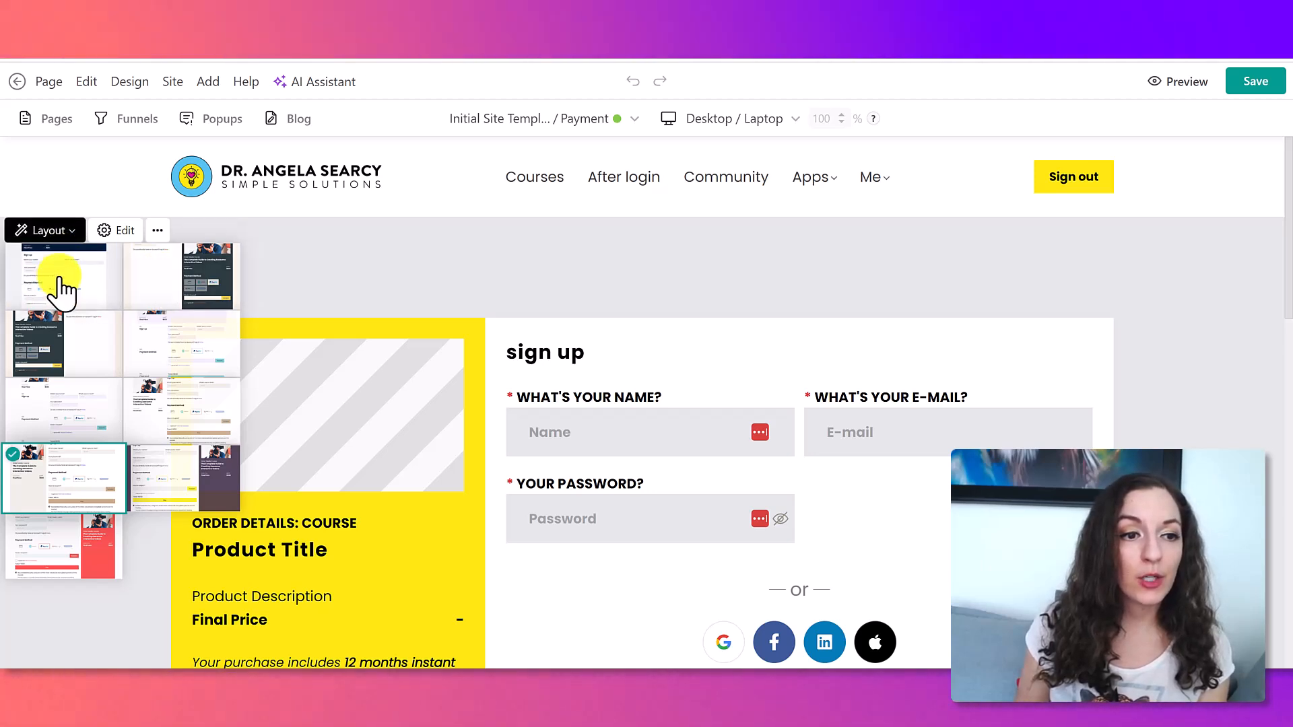
click(59, 277)
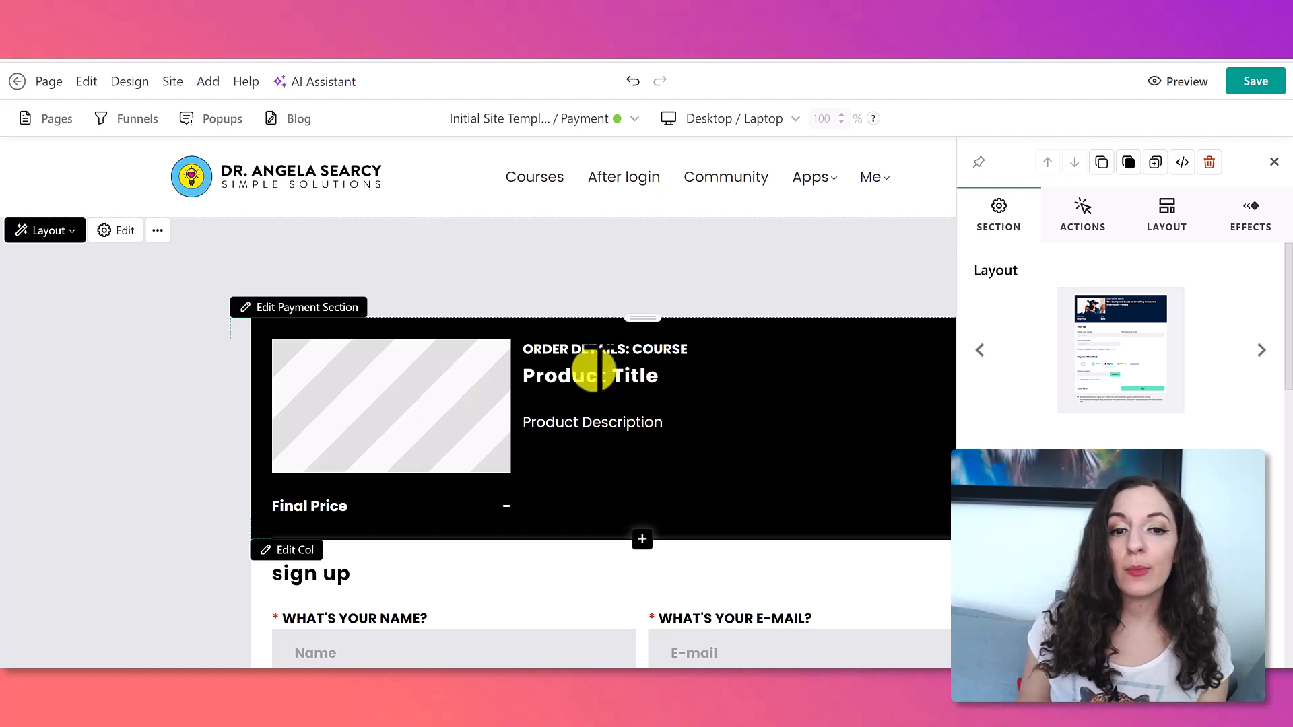
scroll(629, 349, down, 3)
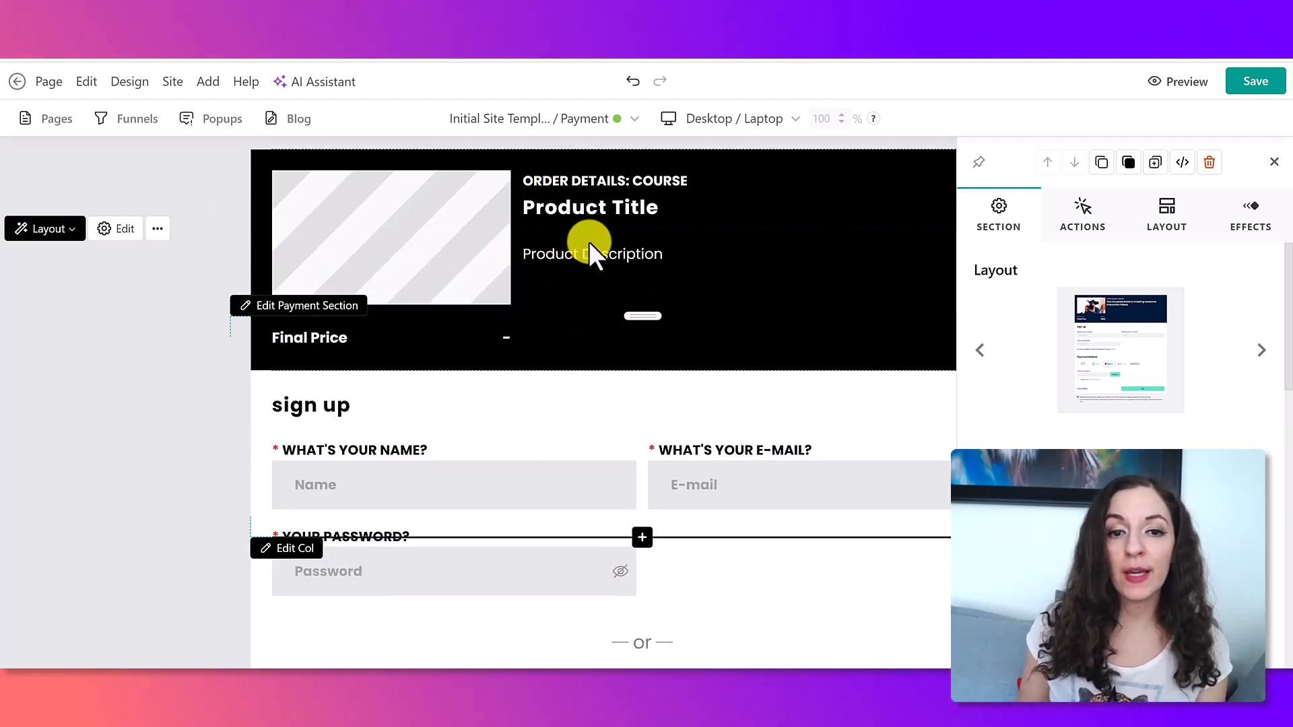
scroll(585, 350, down, 6)
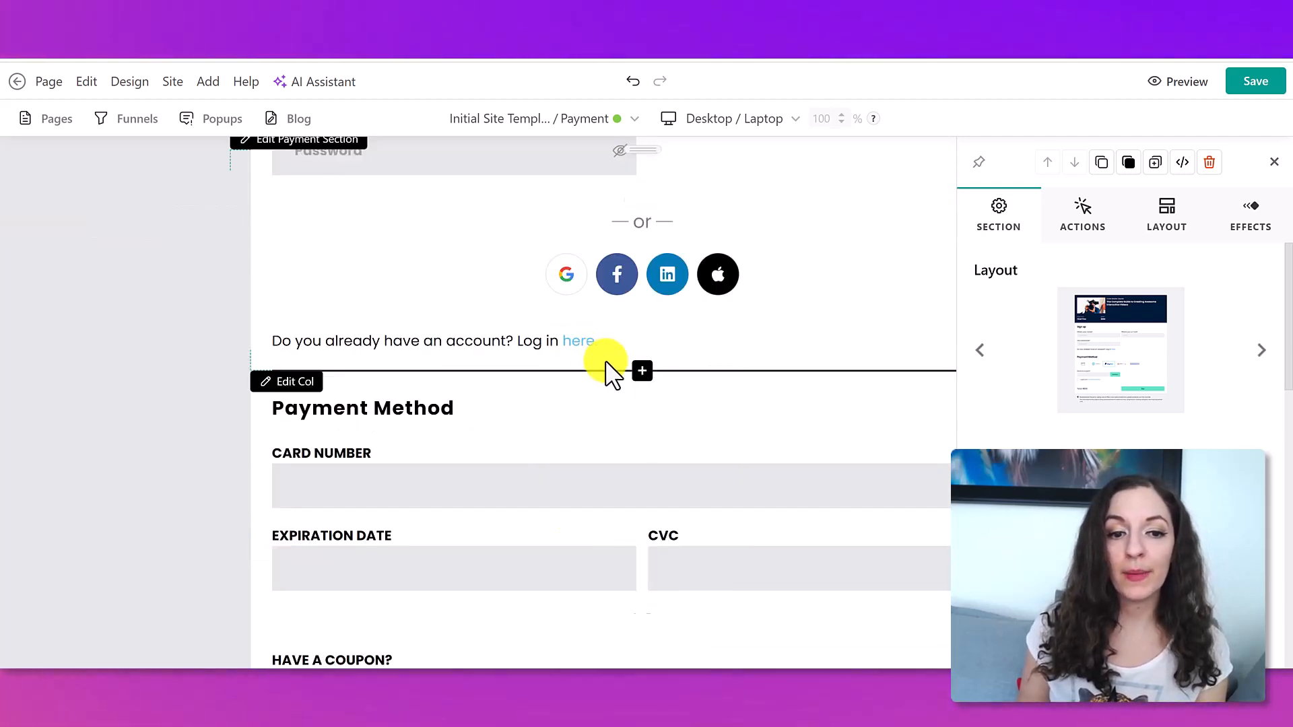
scroll(610, 374, down, 5)
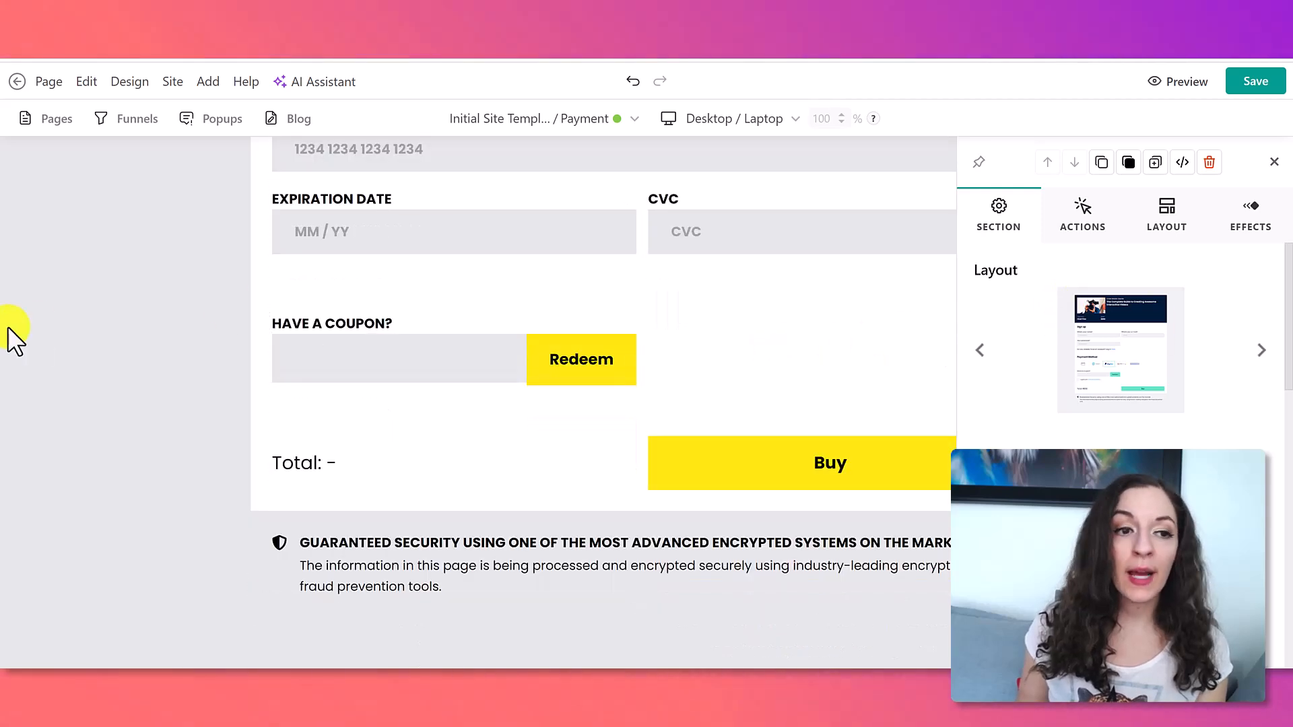
scroll(78, 260, up, 15)
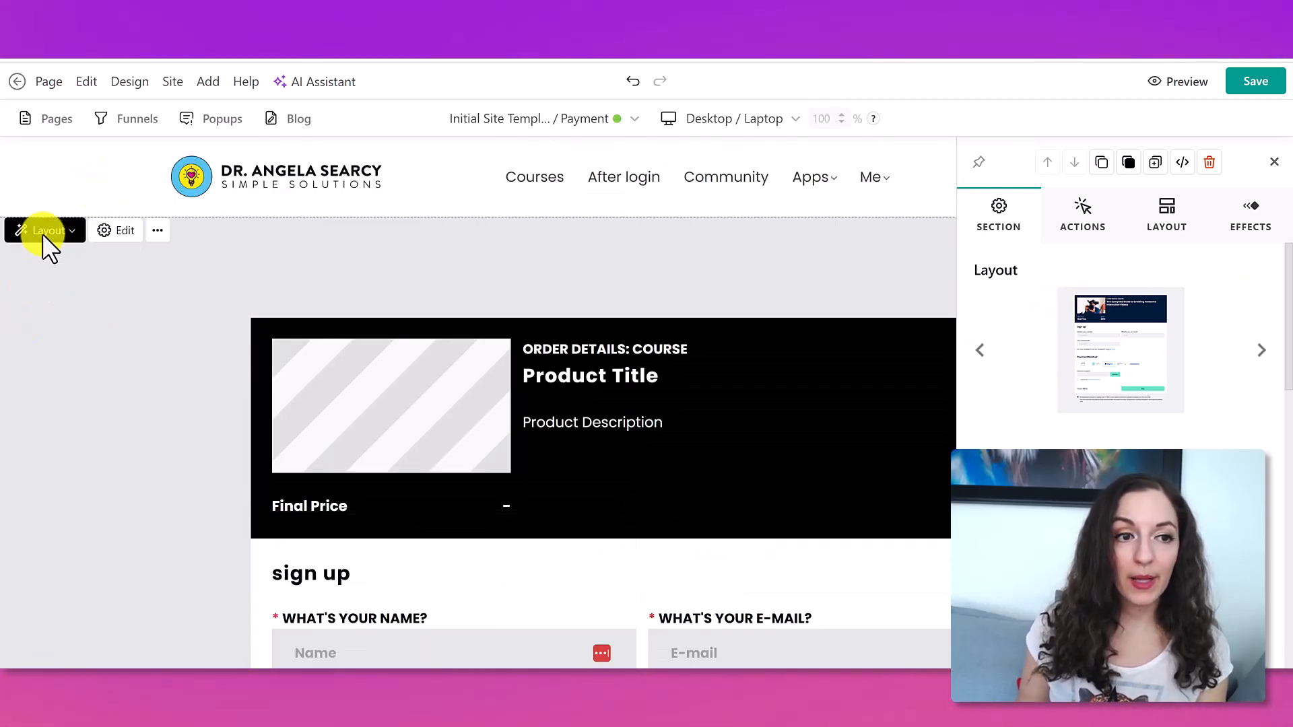
Try the next payment section layout, with order details and payment method in a dark column beside the sign-up form
click(1262, 351)
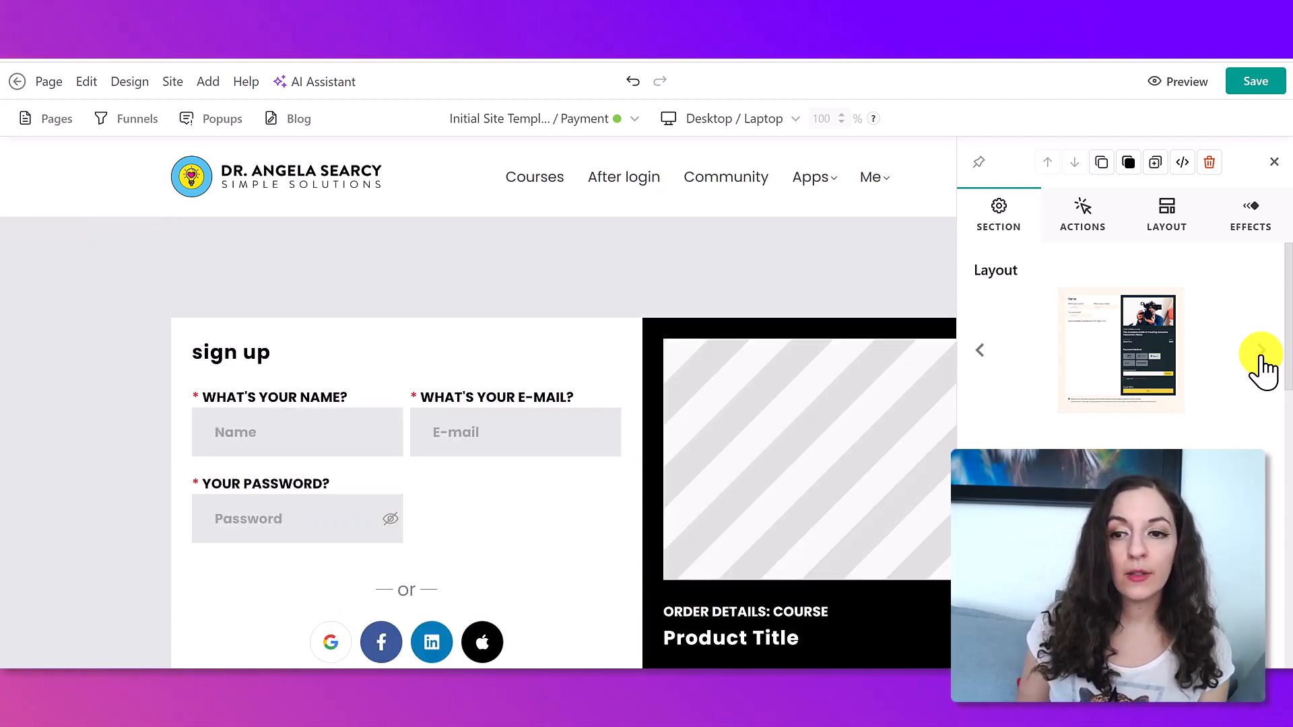
scroll(812, 343, down, 6)
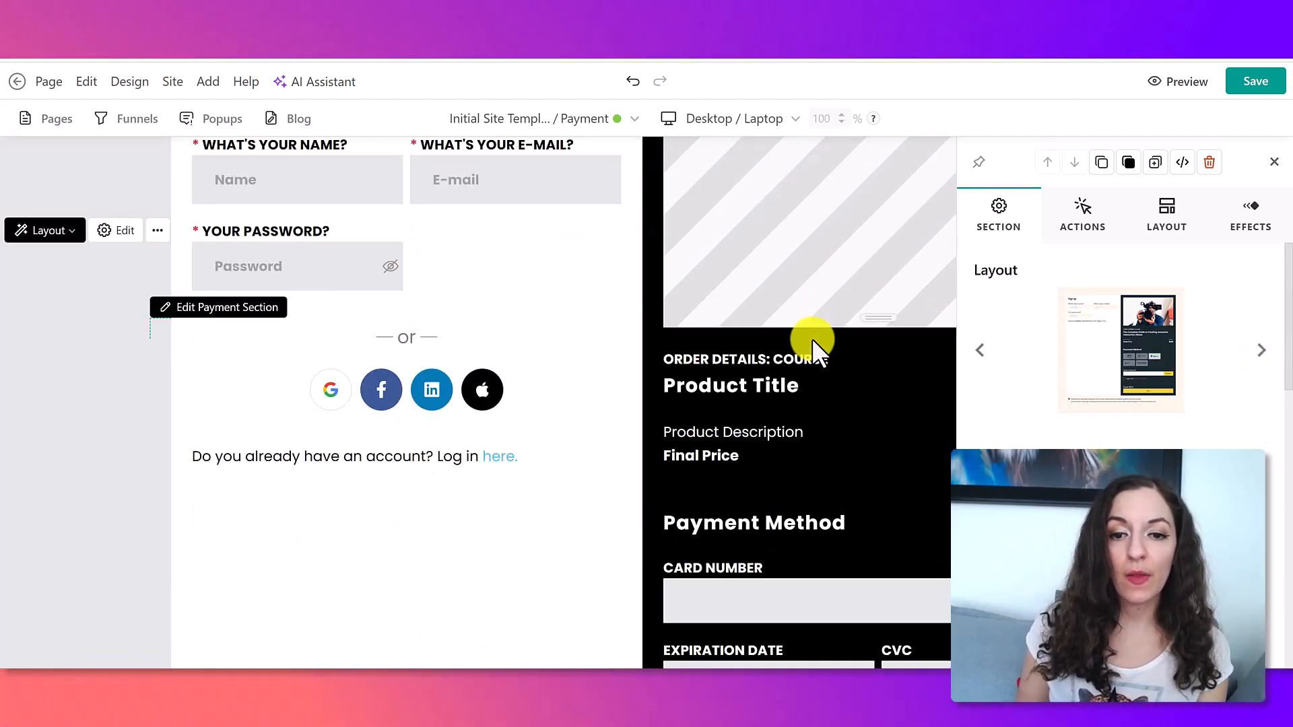
scroll(508, 275, up, 6)
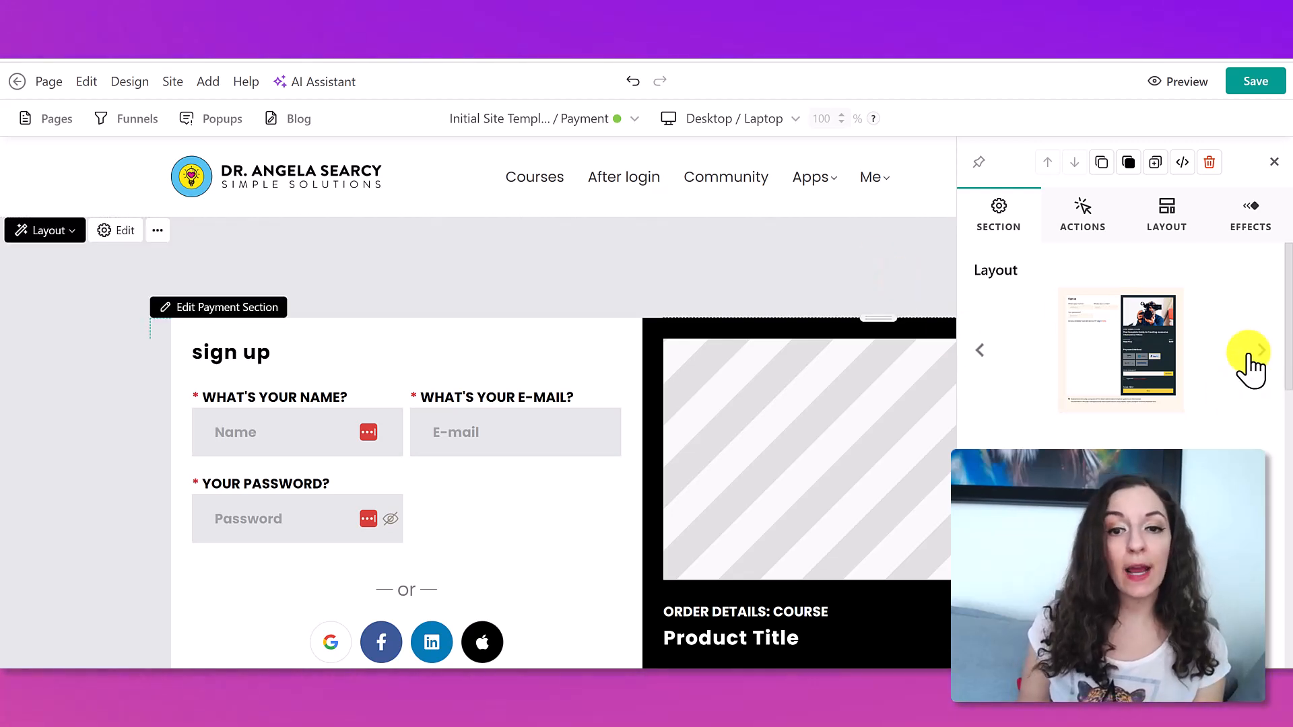
Apply the payment section layout with a colored order details column before the sign-up form, and close the section settings
click(47, 231)
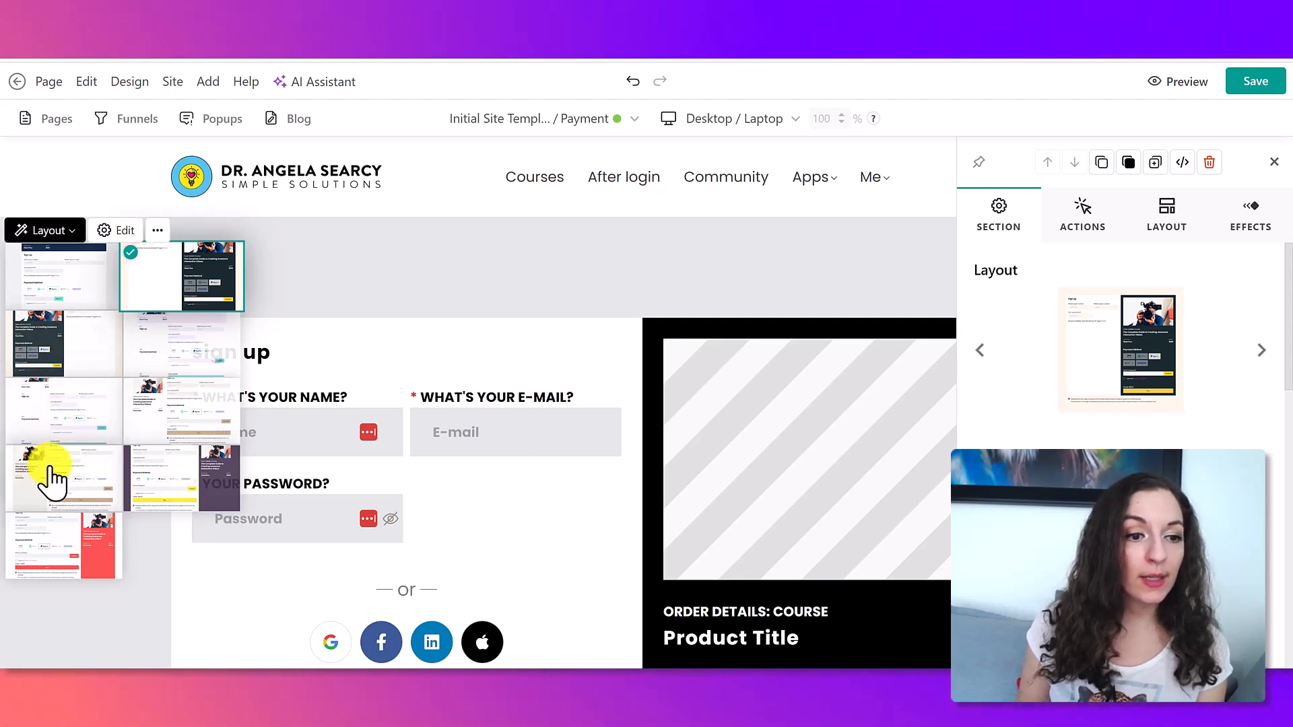
click(41, 477)
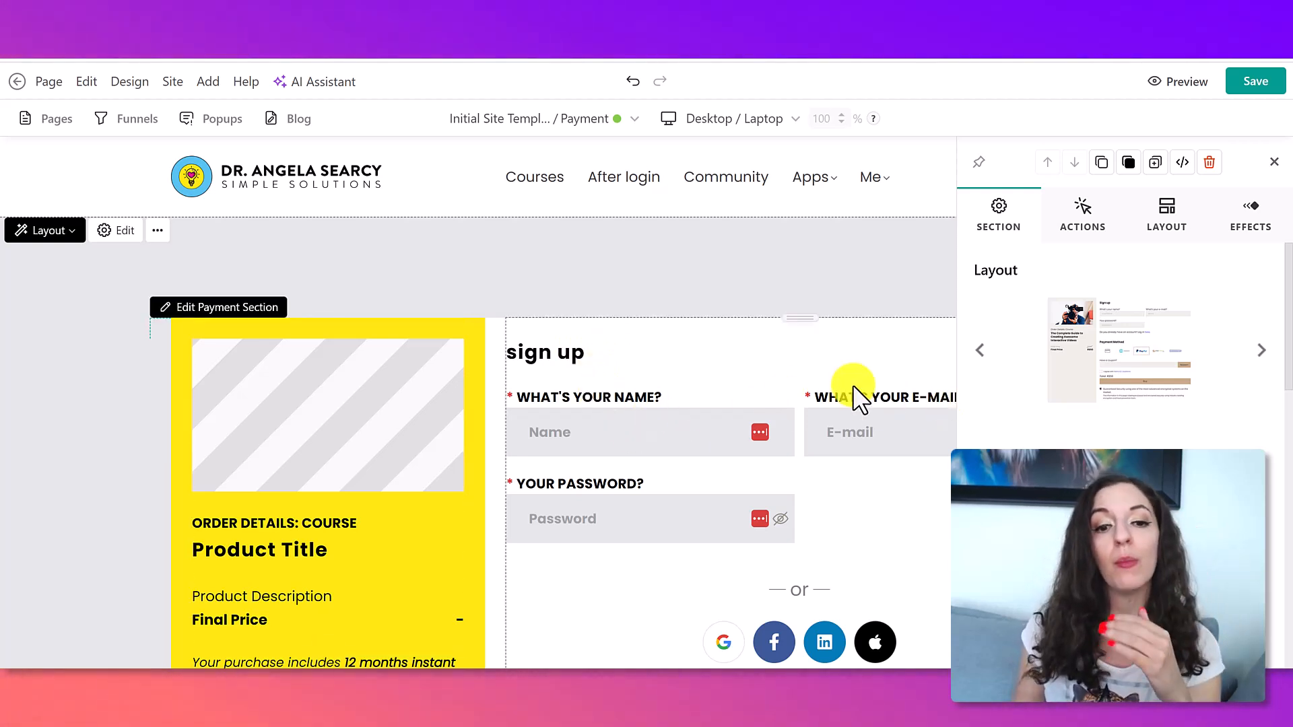
click(1273, 163)
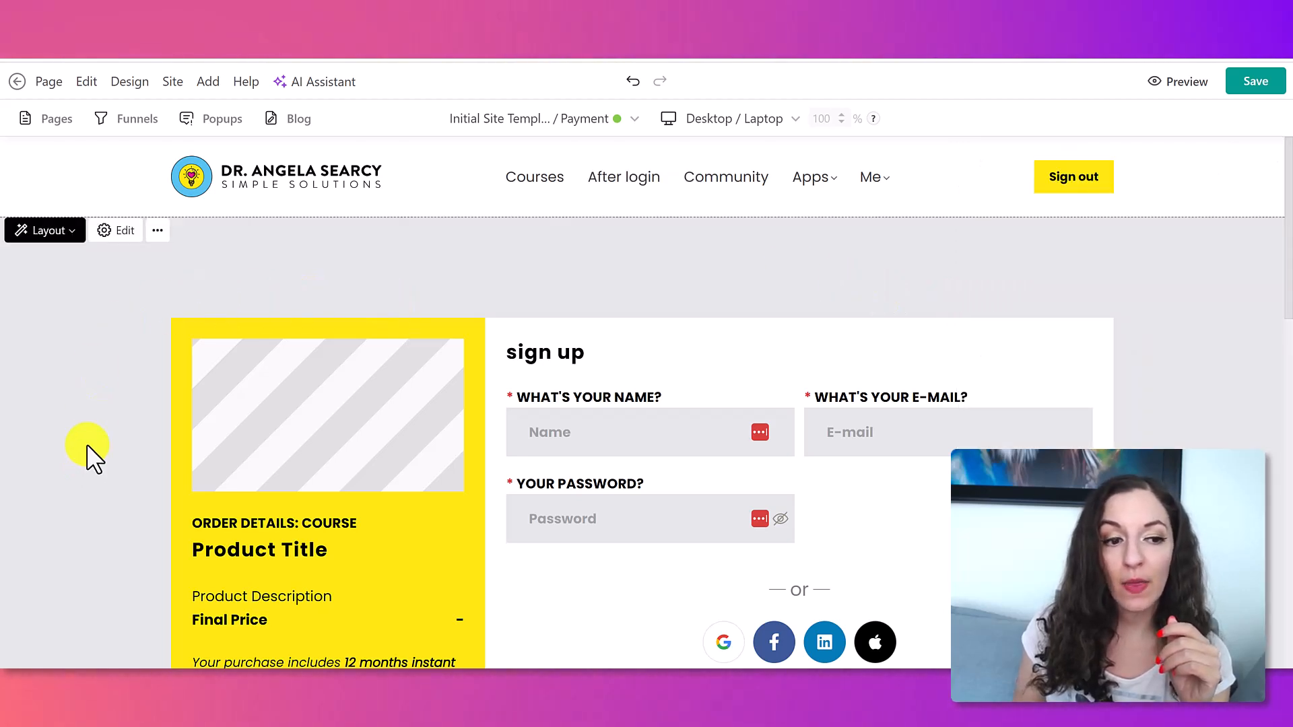
Open the payment section's layout settings and inspect its background color choices
click(88, 448)
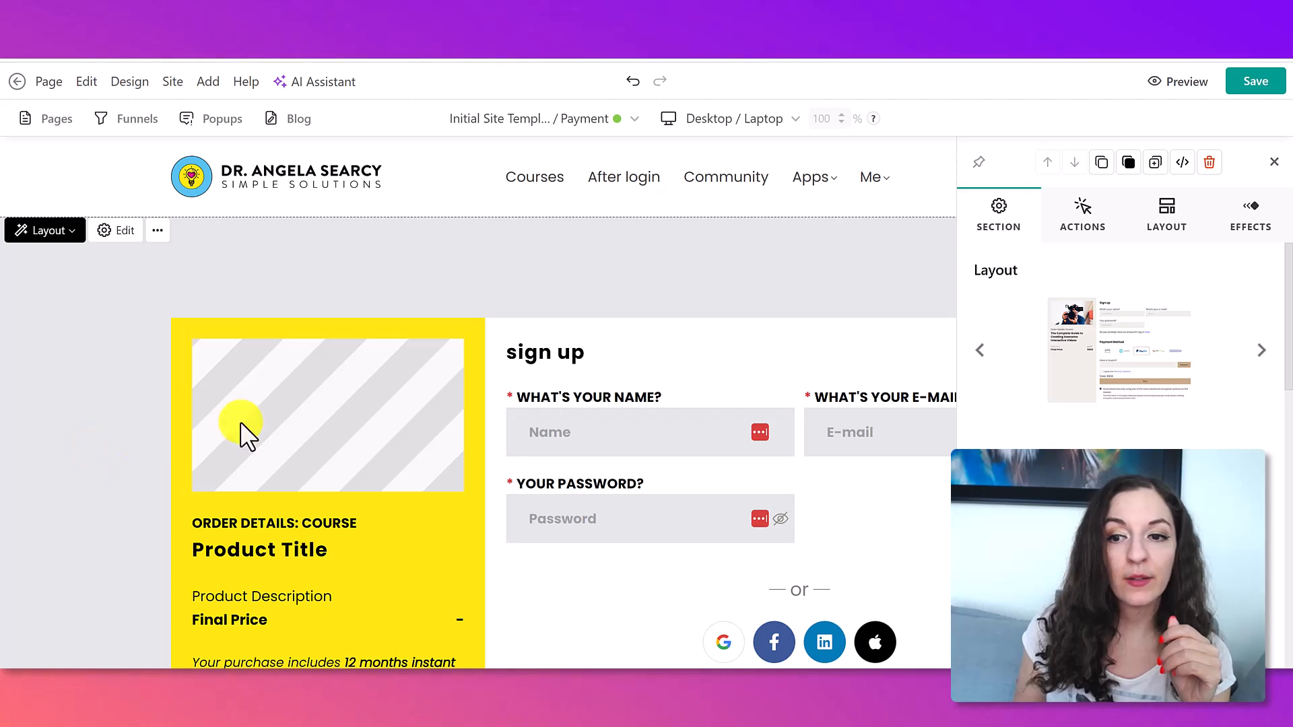
scroll(1132, 447, down, 5)
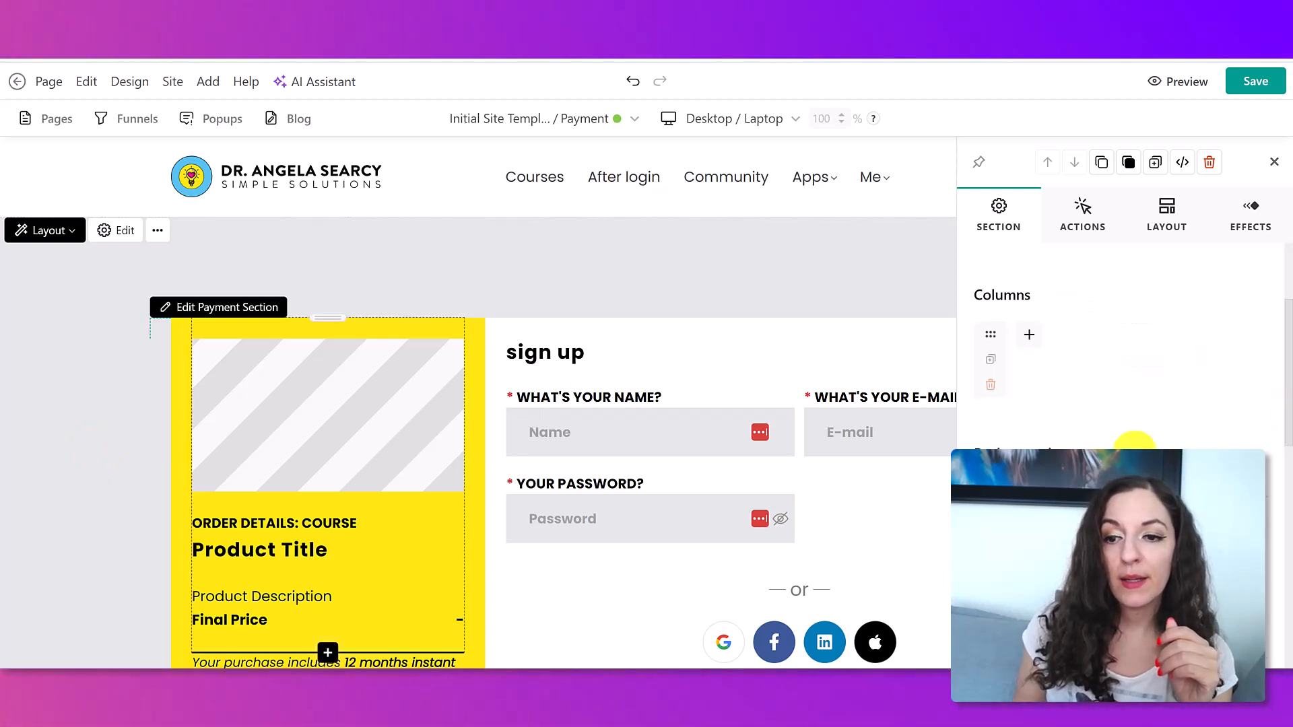
scroll(1095, 418, up, 1)
scroll(1132, 377, down, 3)
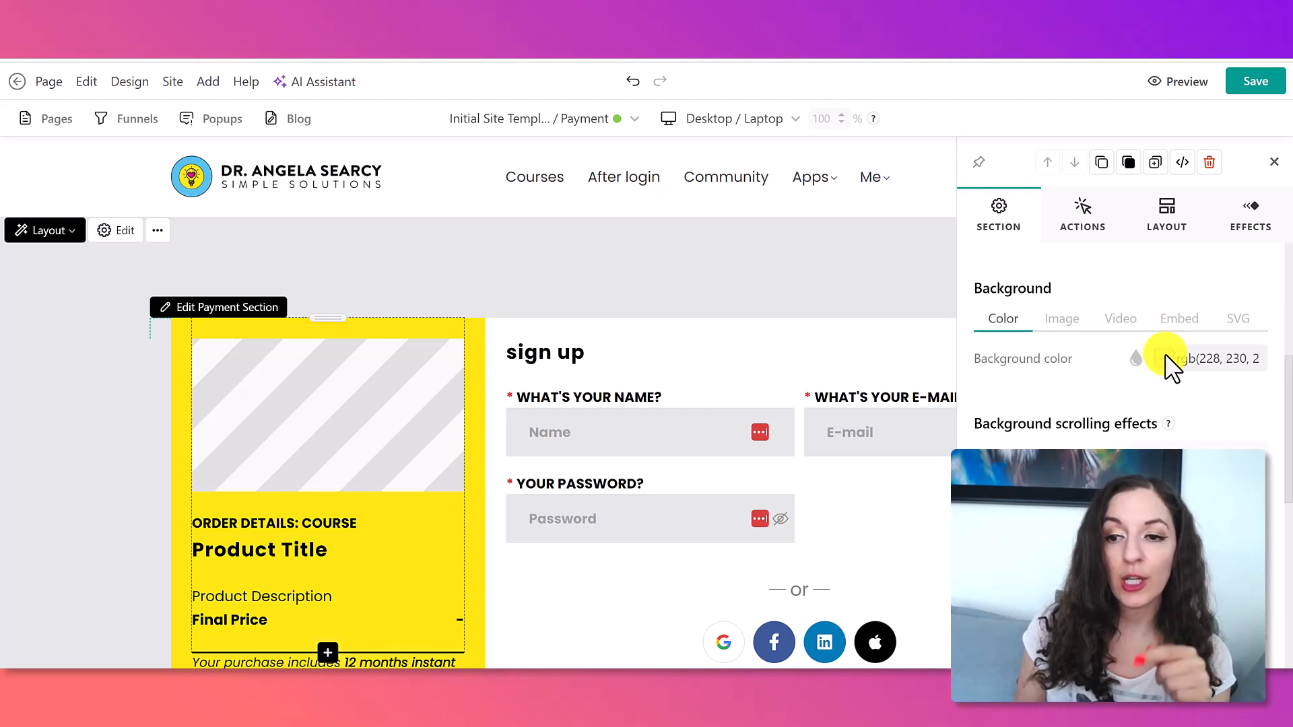
click(1166, 359)
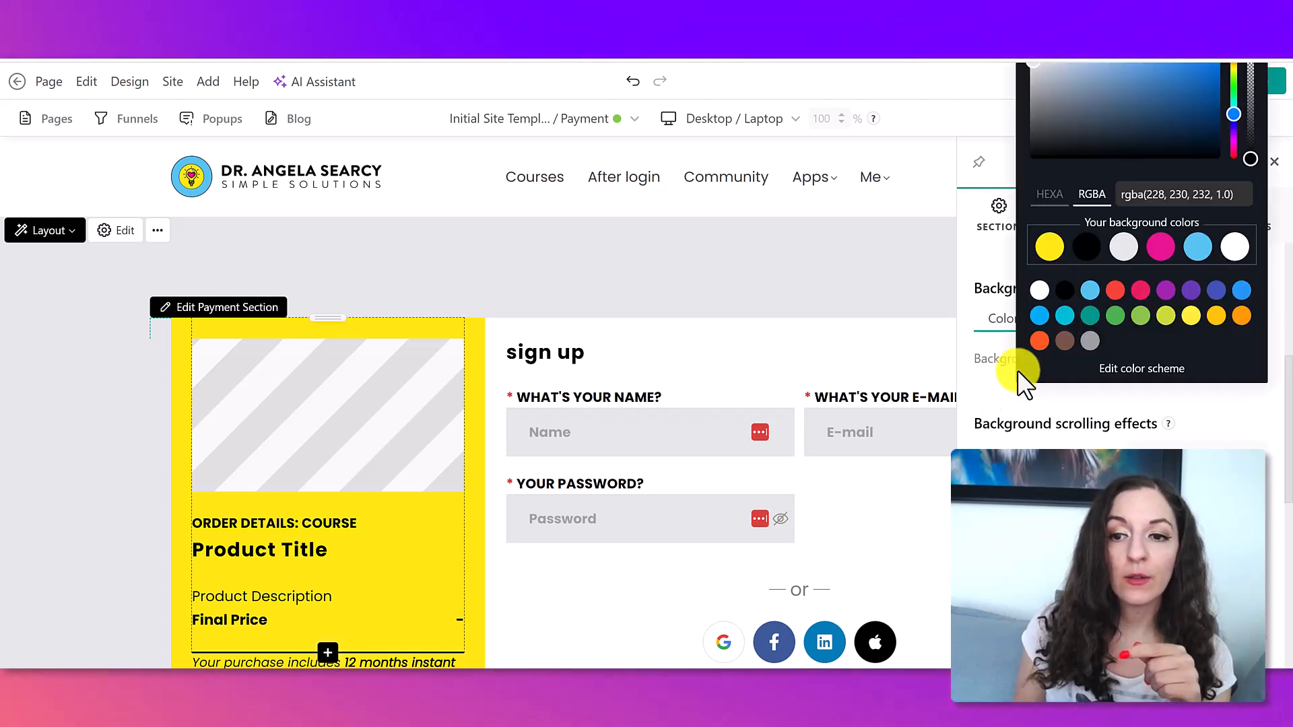
click(1014, 390)
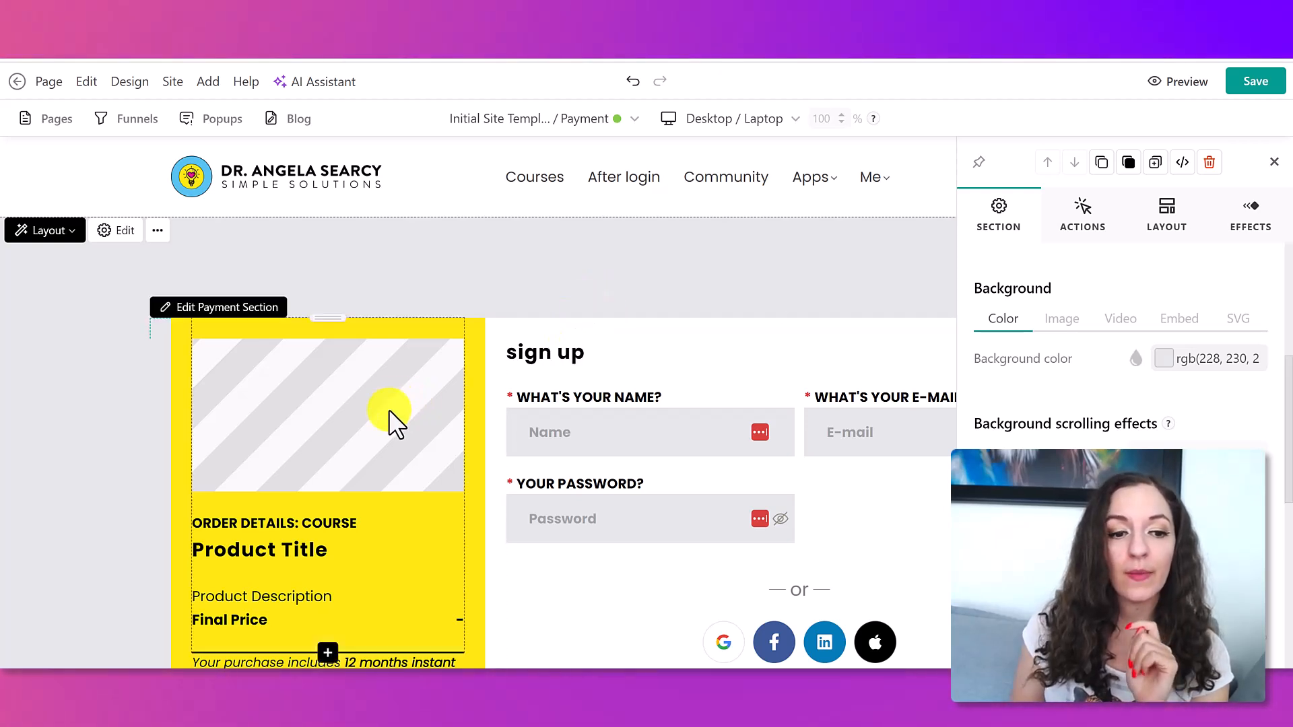
Try a Normal main text widget below the refund note in the order details column, view its text types, and delete it
scroll(397, 425, down, 3)
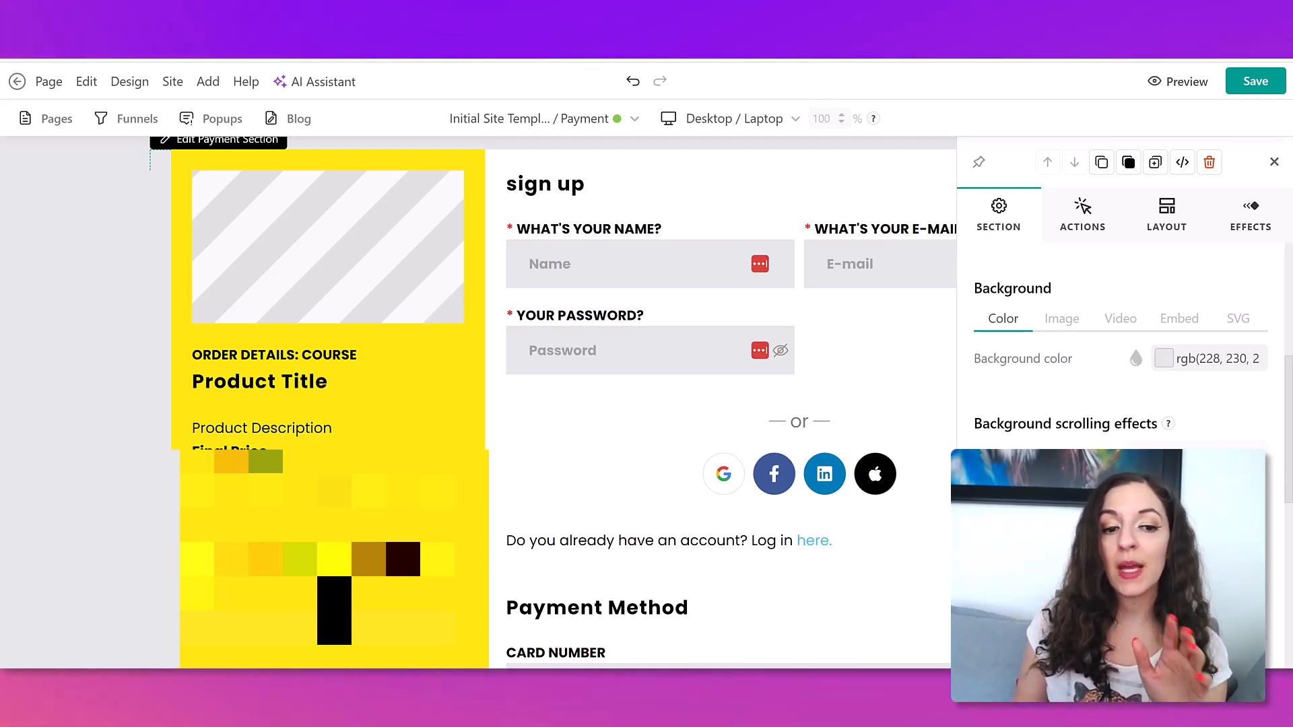
scroll(647, 371, down, 1)
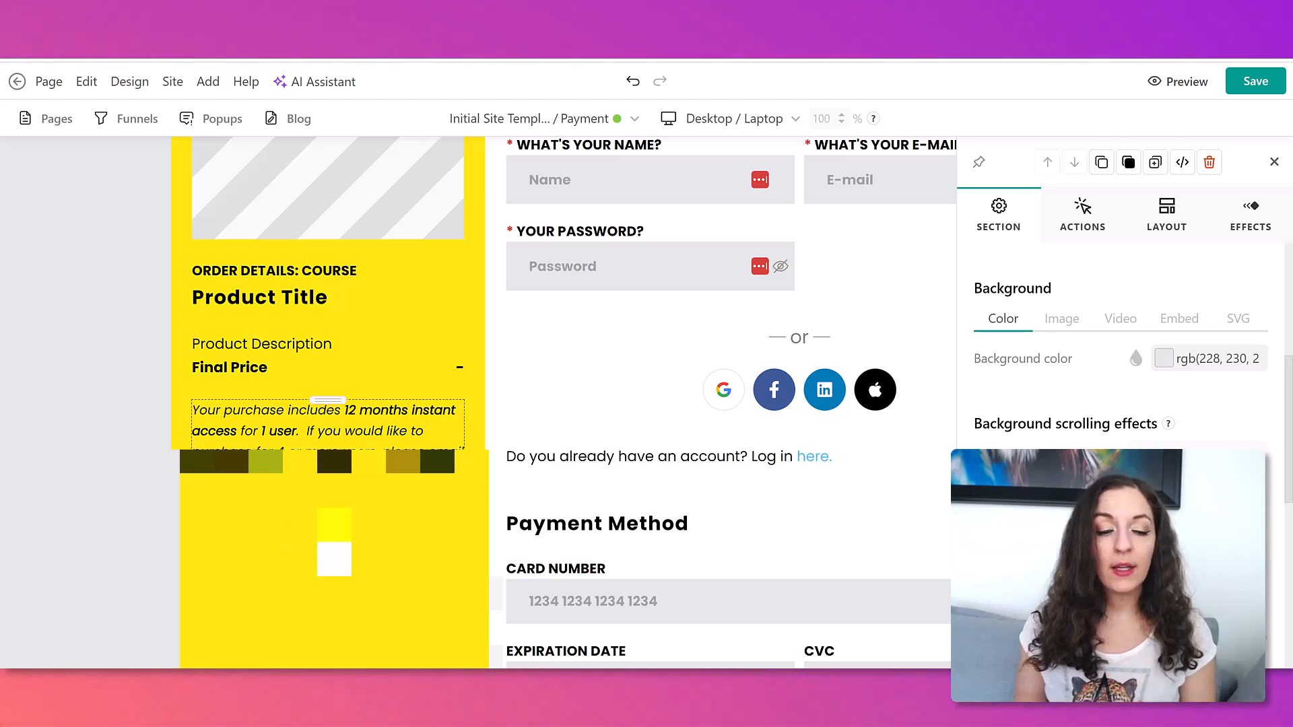
click(331, 530)
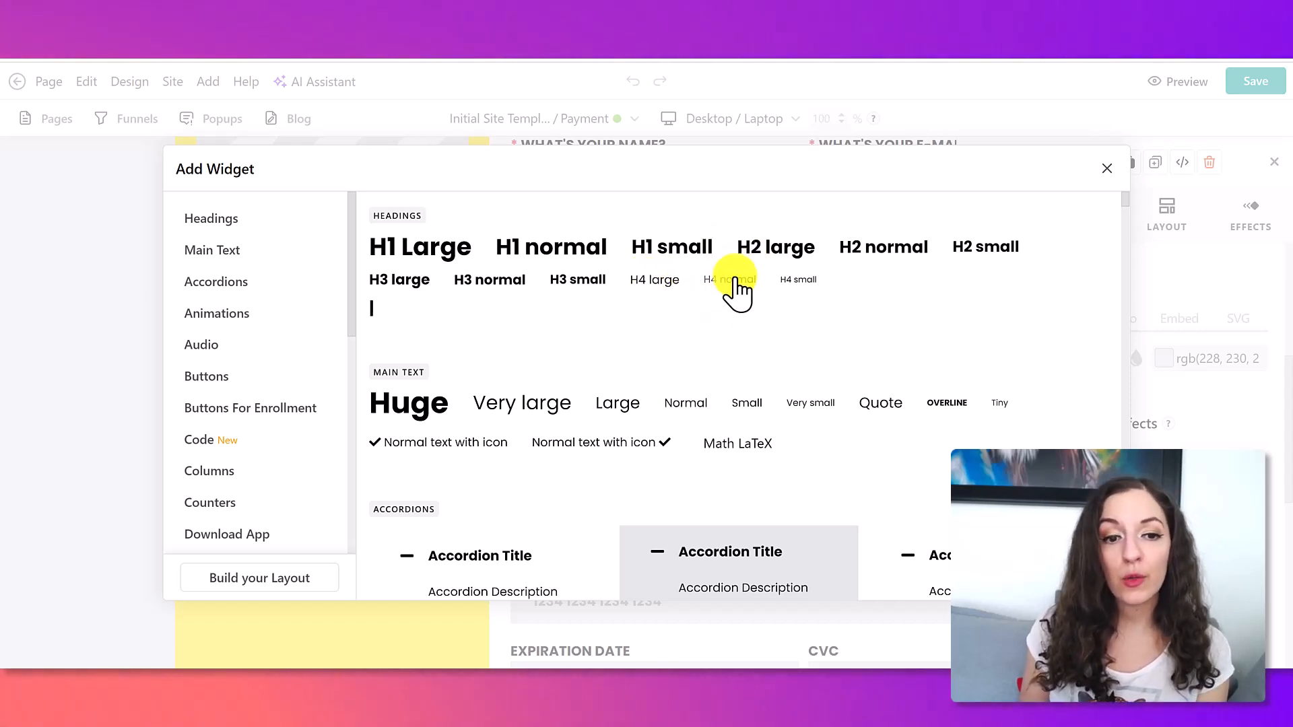
click(681, 403)
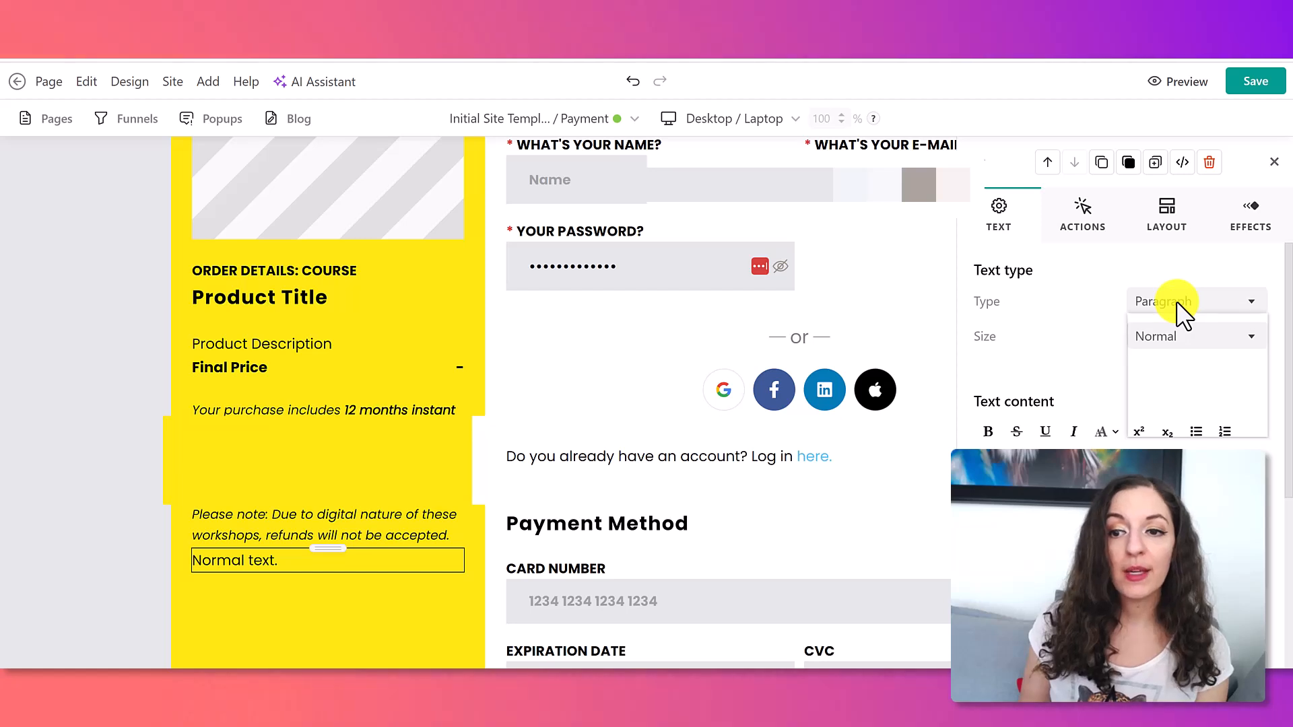
click(1182, 307)
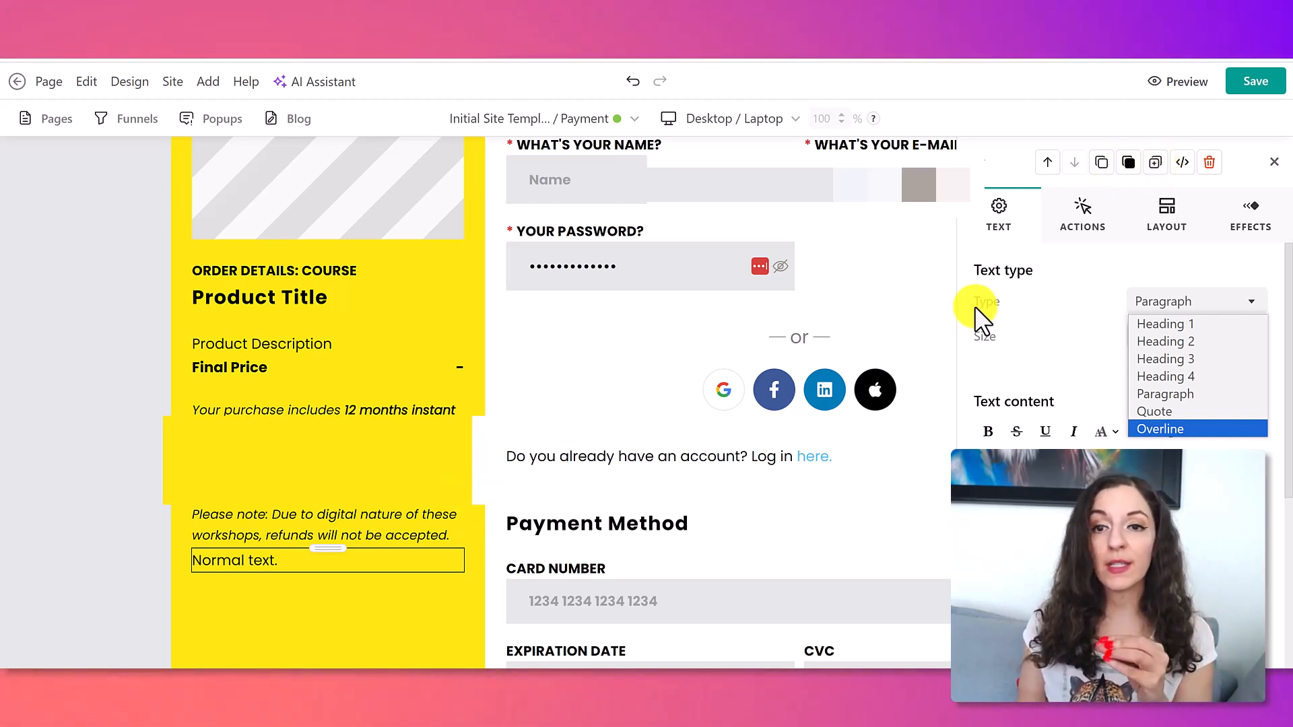
click(1204, 167)
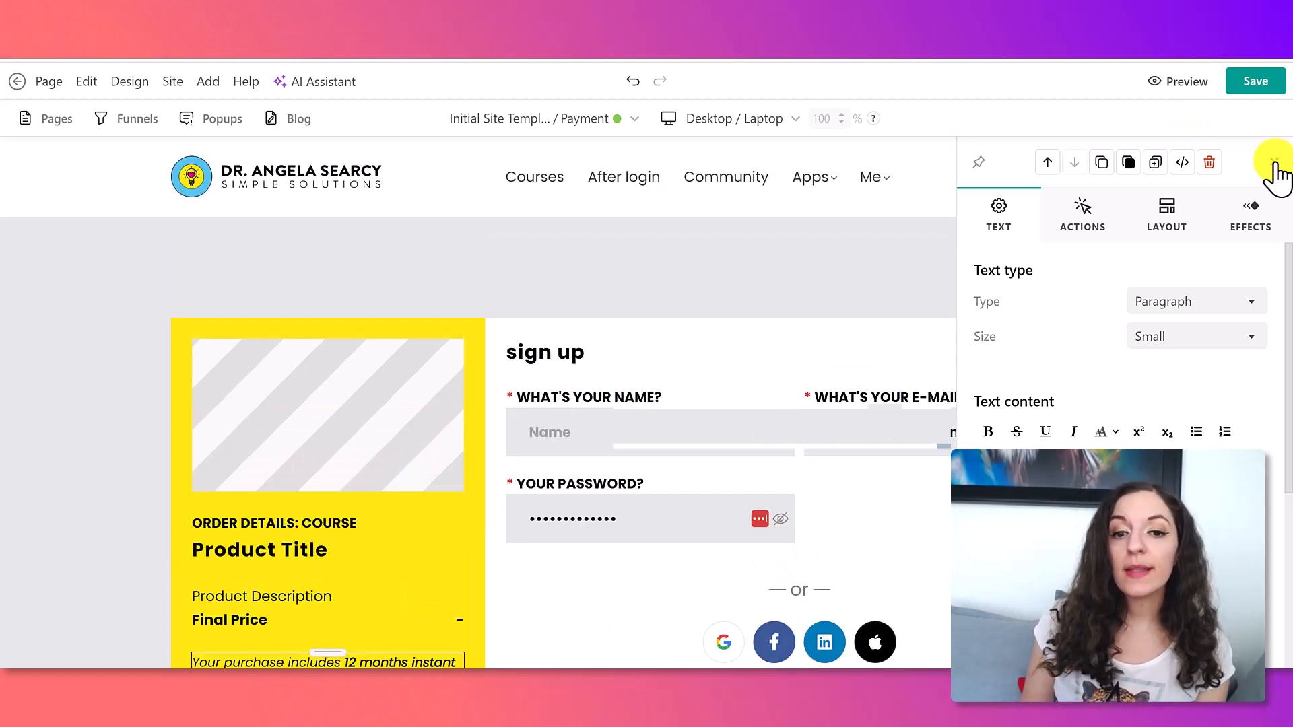
click(1275, 162)
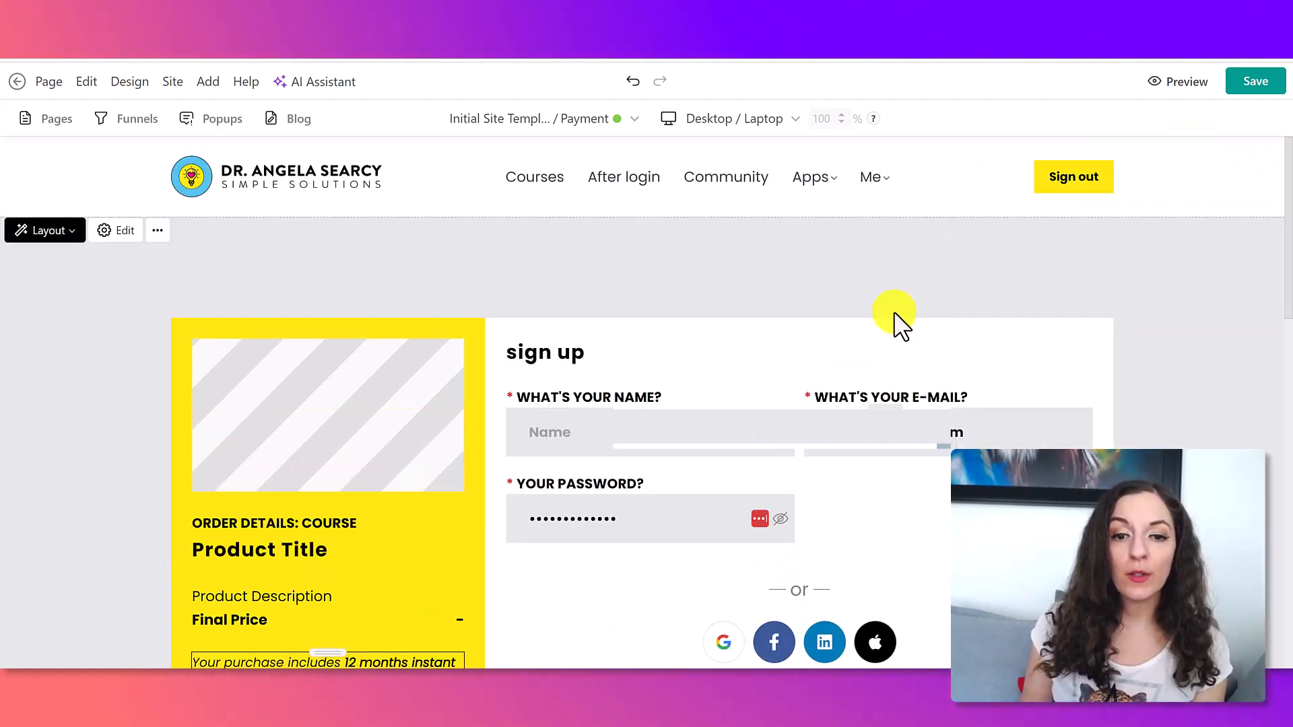
Open the payment section's own settings and review the coupon choice and the sign in/up form visibility
scroll(896, 324, down, 1)
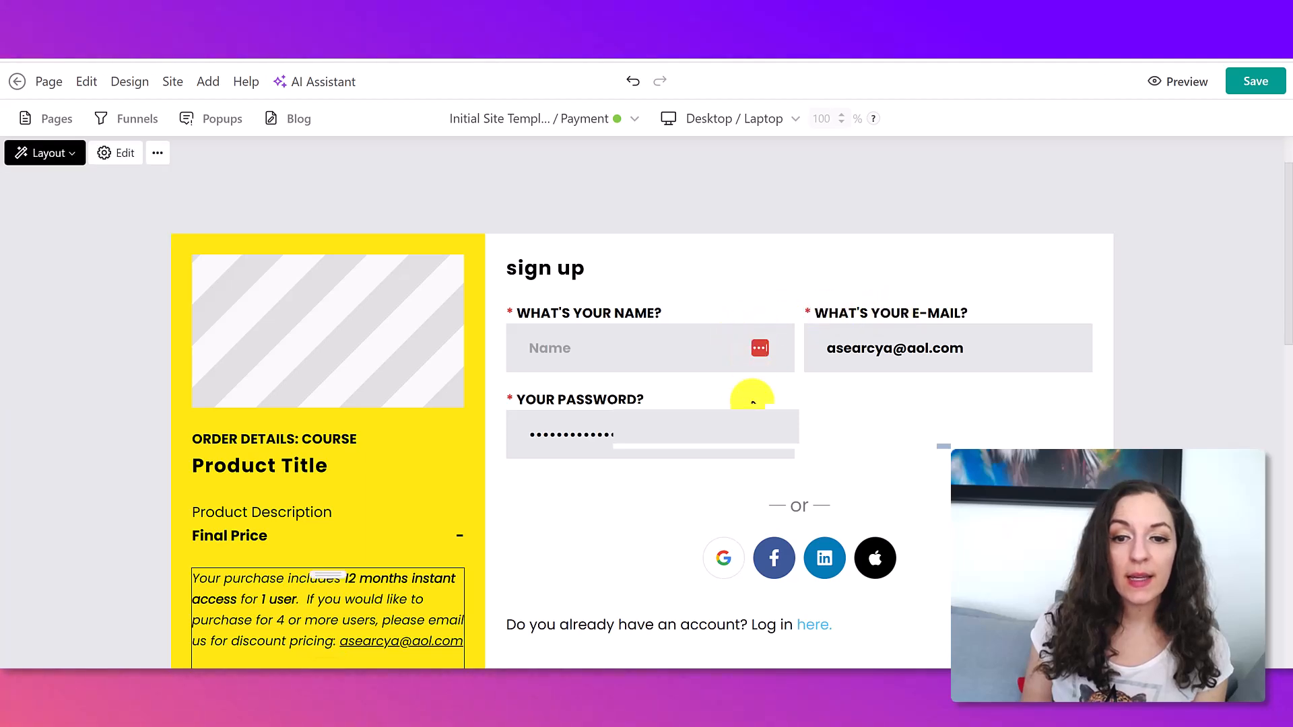
scroll(748, 418, down, 4)
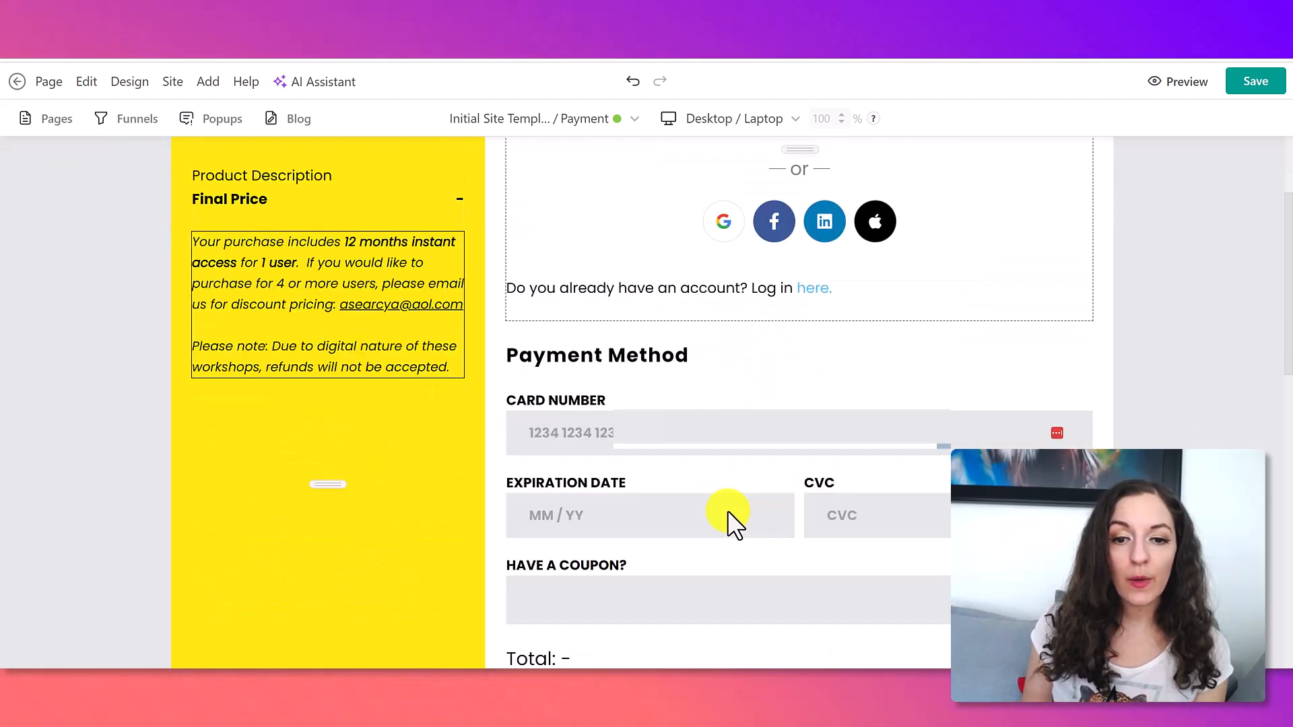
scroll(745, 451, up, 2)
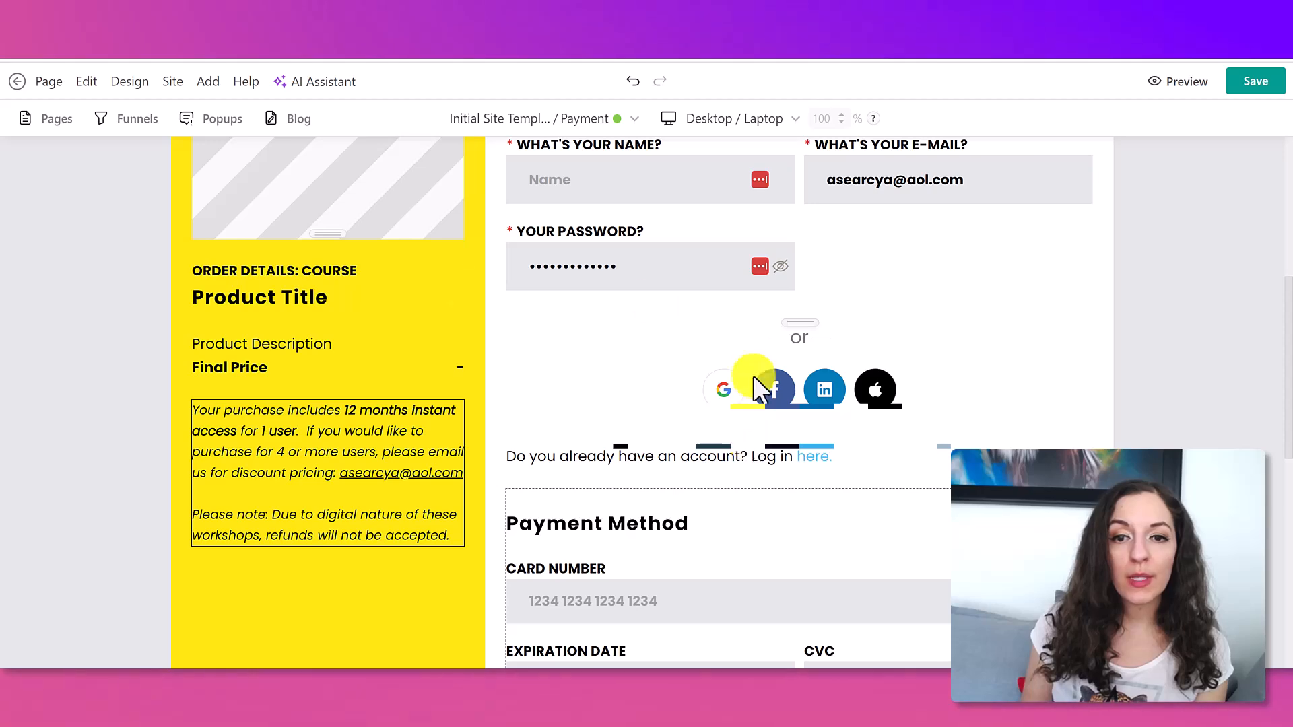
scroll(748, 423, up, 3)
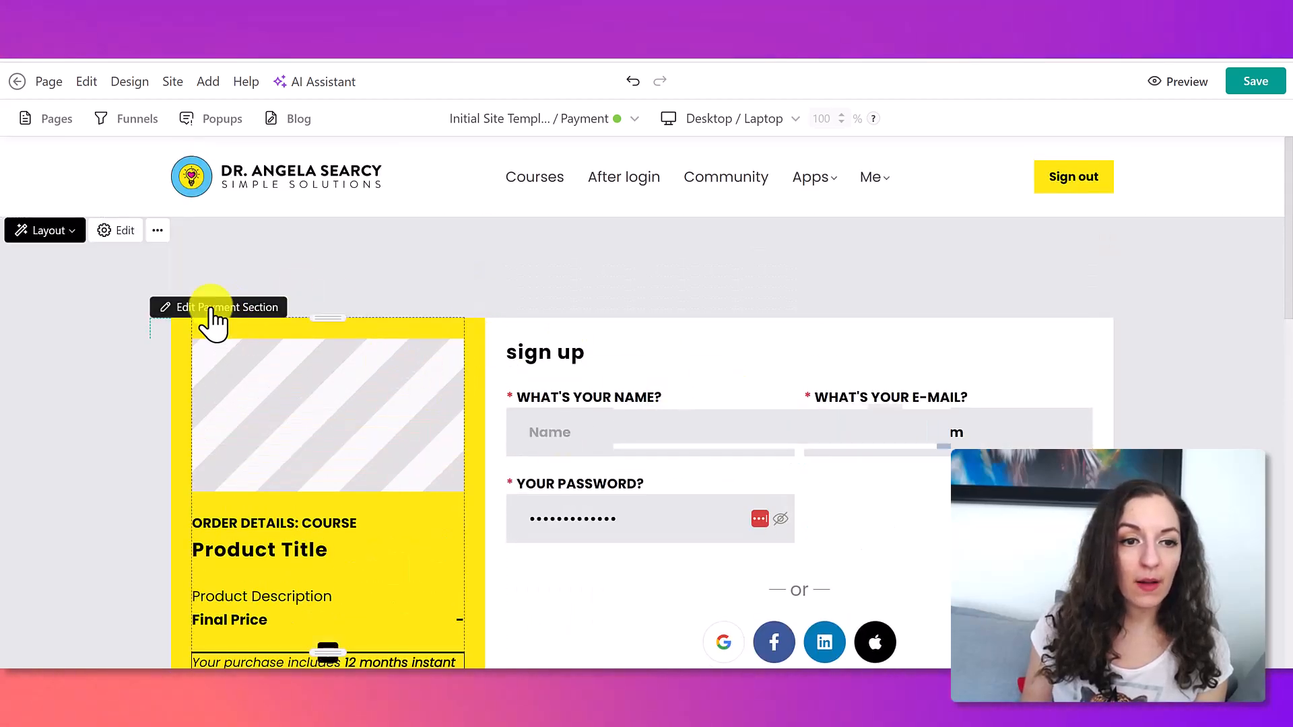
click(212, 308)
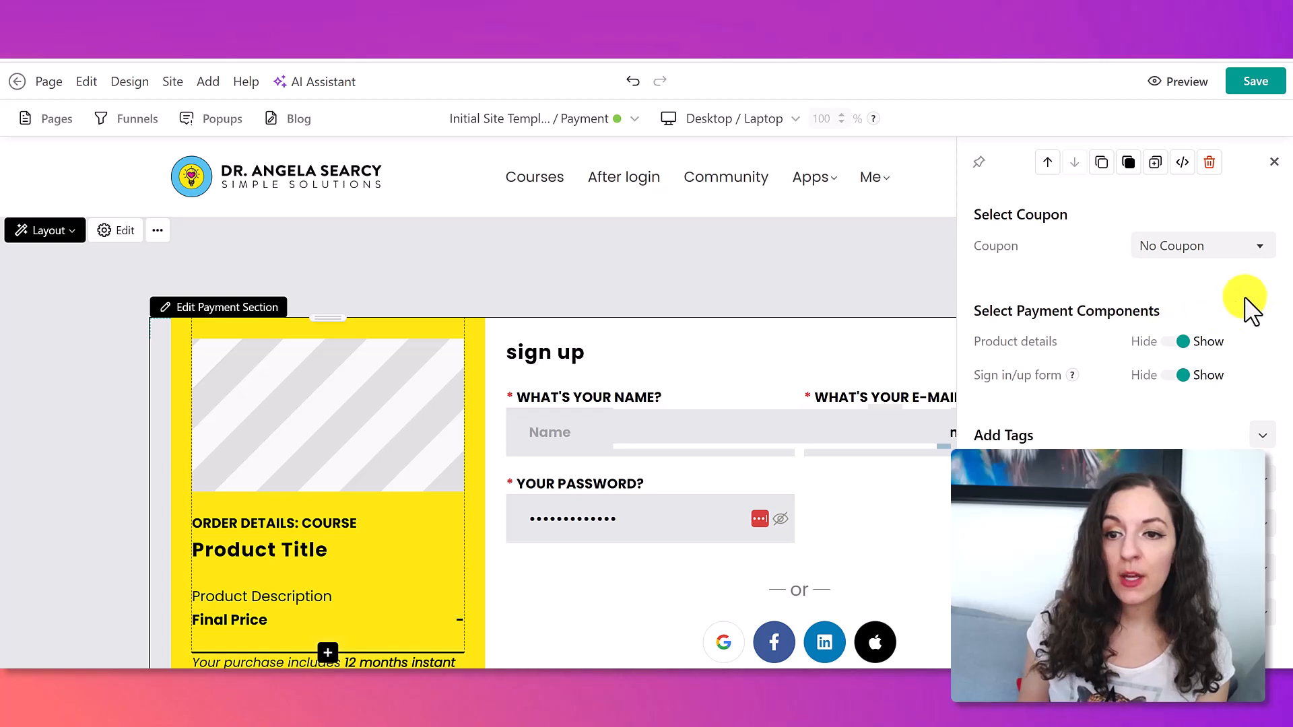
click(1197, 248)
click(1110, 270)
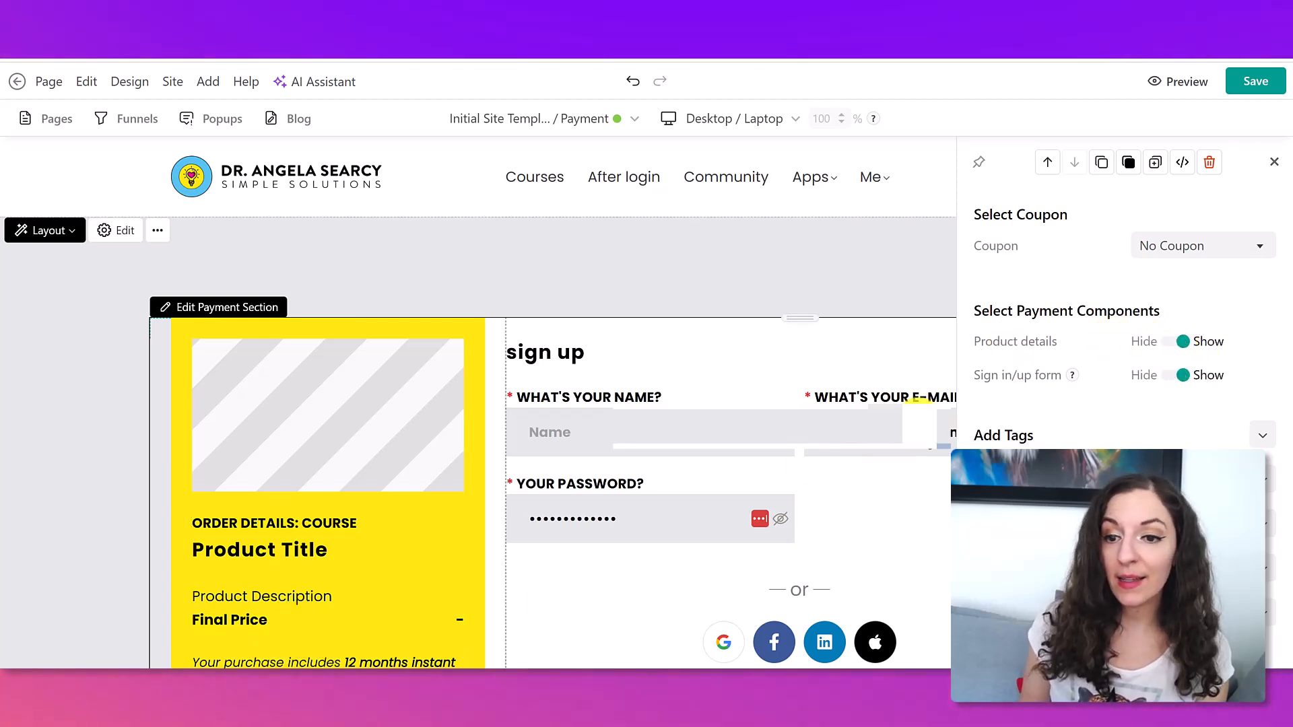
click(1181, 375)
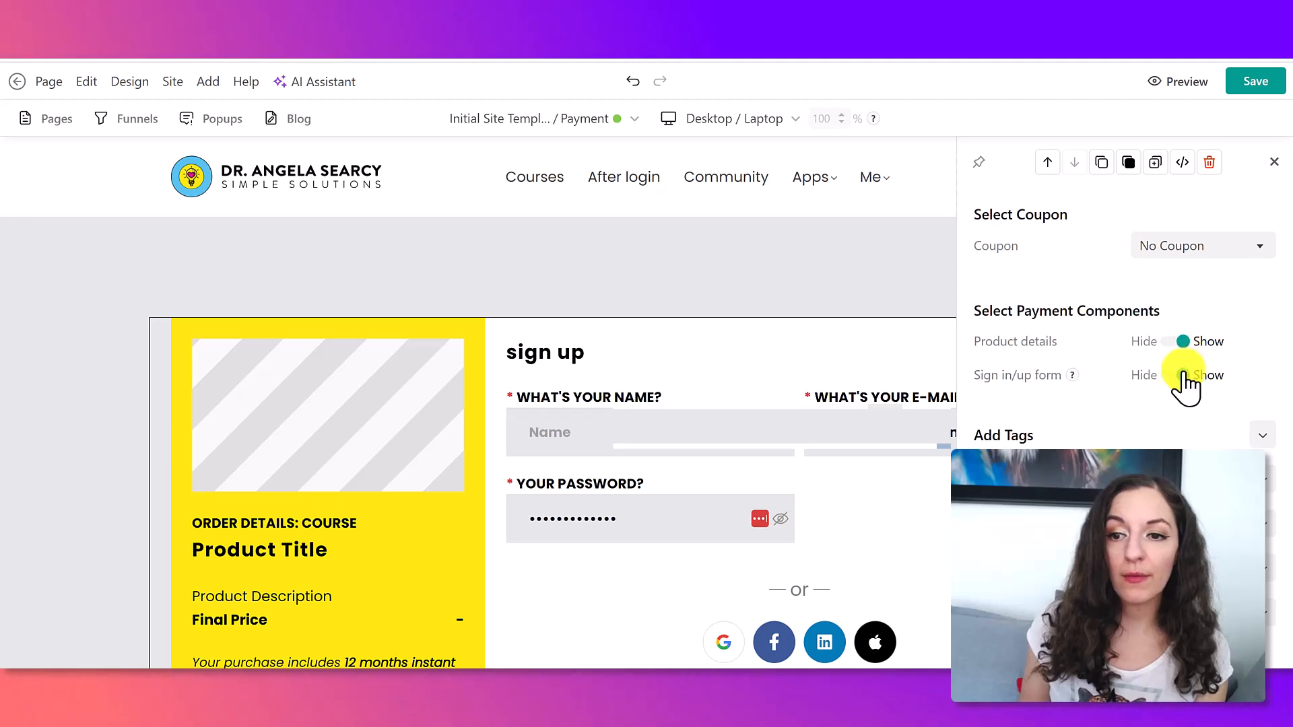
Expand the tag settings and review the tags, custom signup fields and product details appearance options
click(1213, 436)
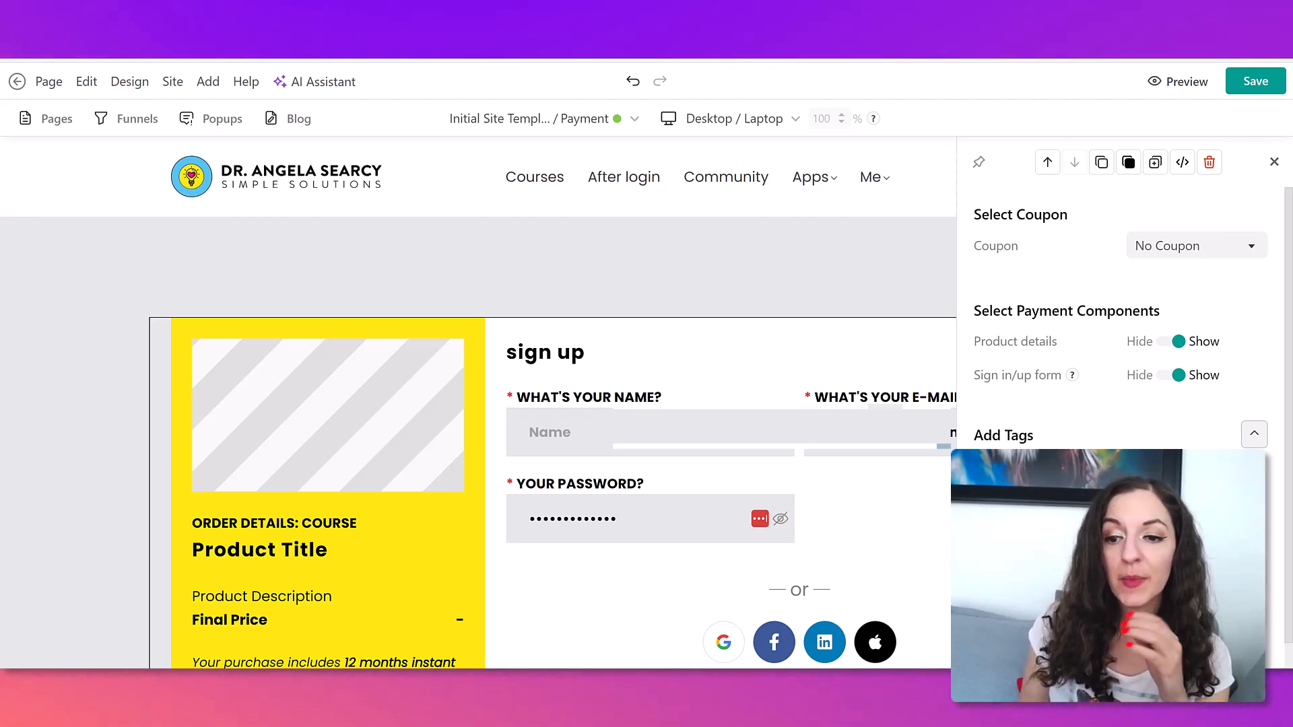
scroll(1118, 303, down, 1)
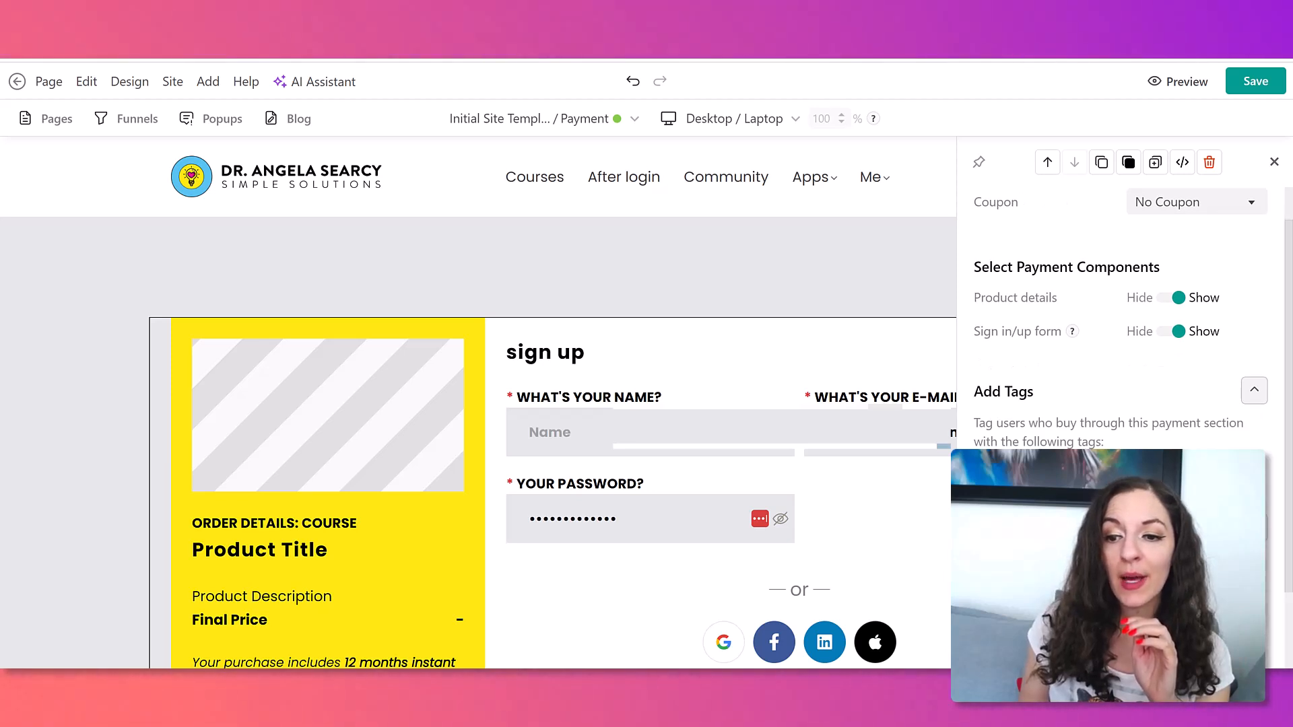
scroll(1118, 303, down, 3)
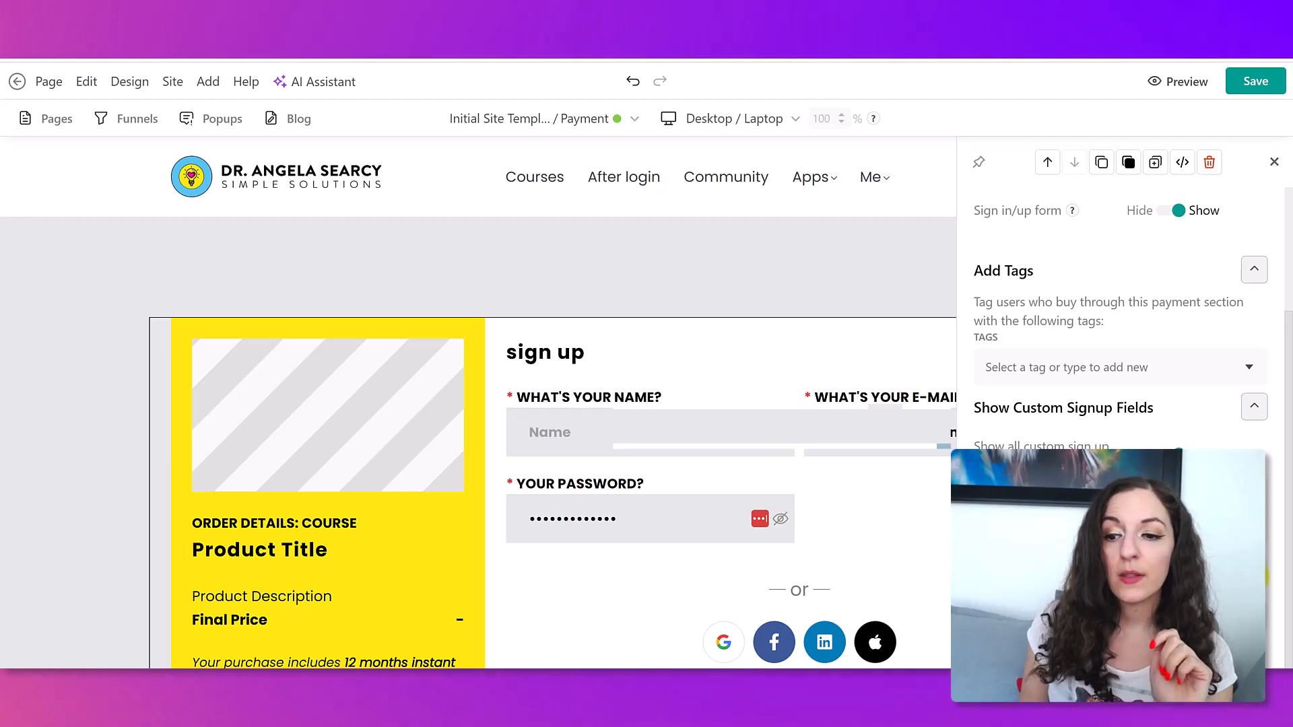
scroll(1118, 303, down, 3)
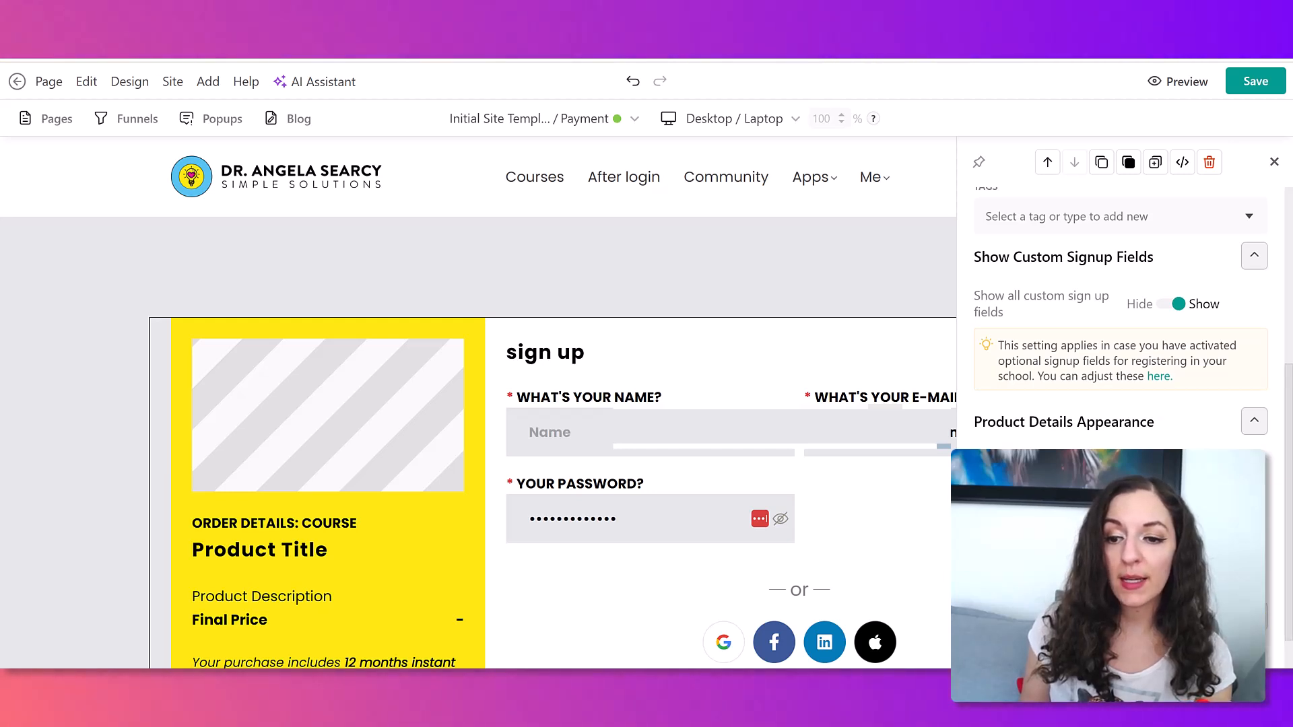
scroll(1118, 303, down, 1)
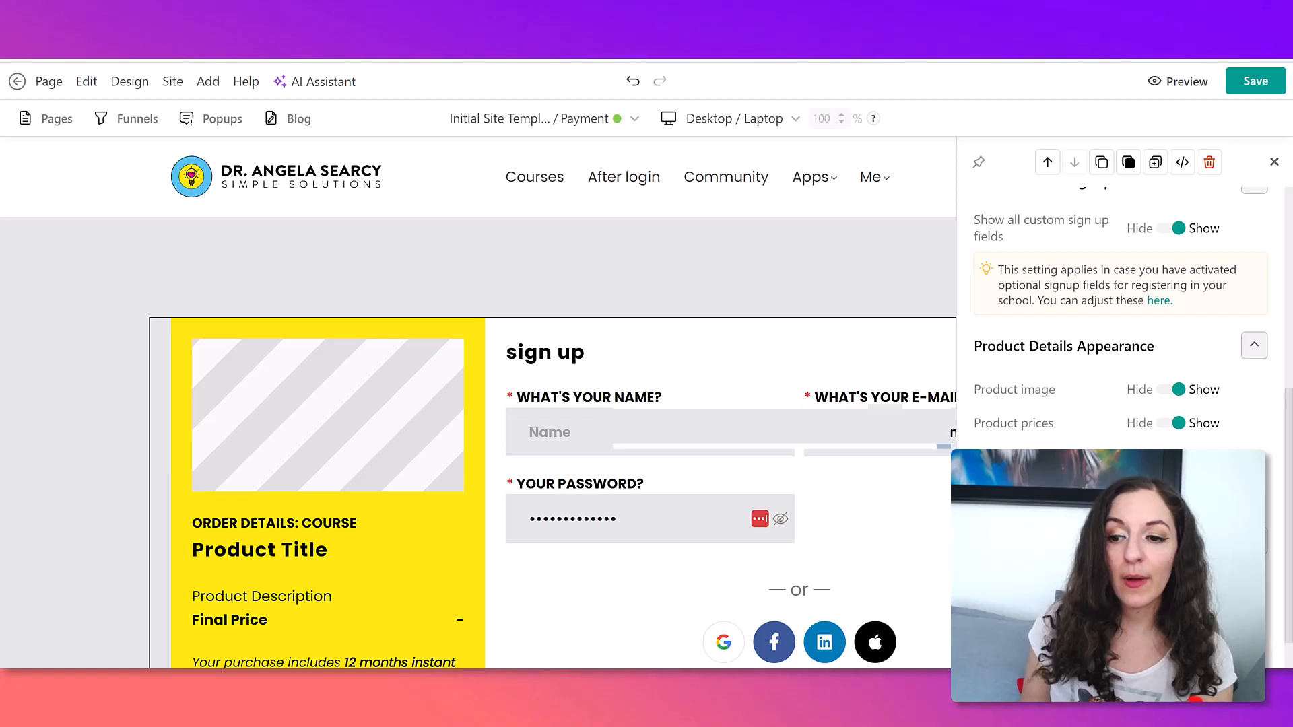
scroll(1119, 303, down, 1)
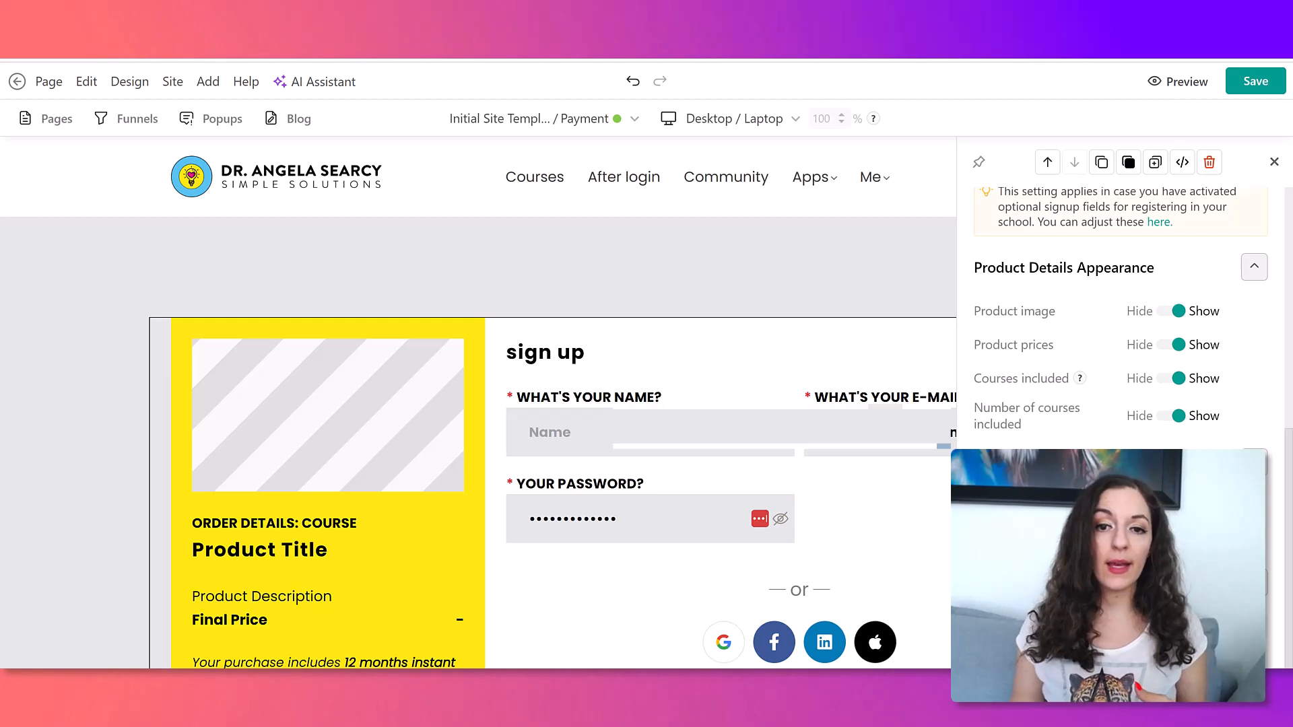
Examine the payment form down to the Buy button and security note, and close the payment section settings
scroll(727, 290, down, 6)
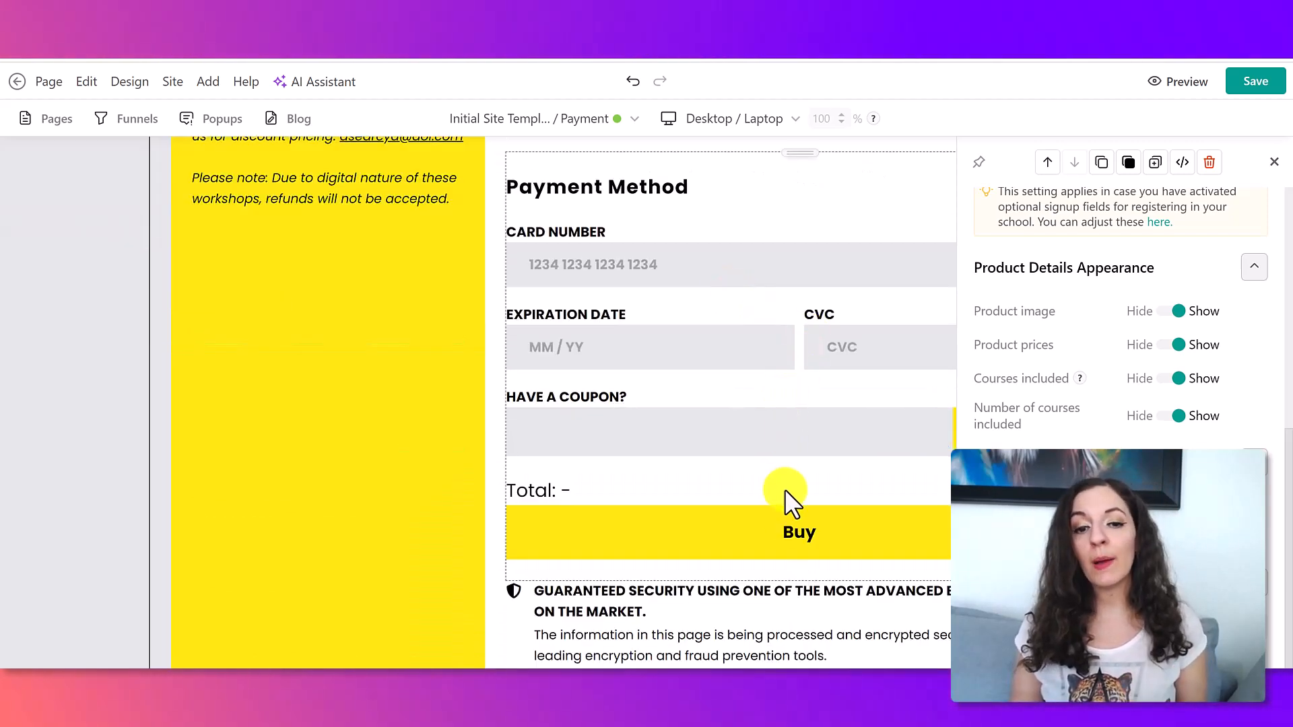
scroll(764, 431, down, 1)
scroll(765, 432, down, 1)
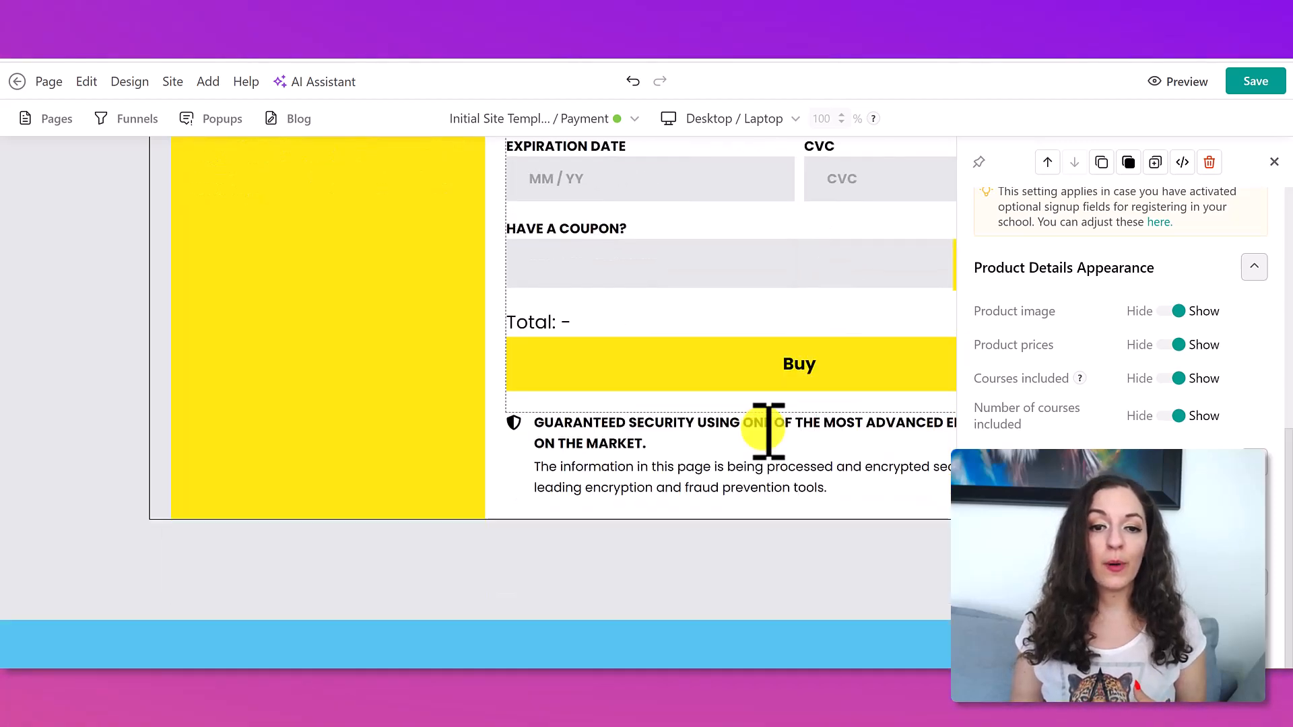
scroll(769, 438, up, 2)
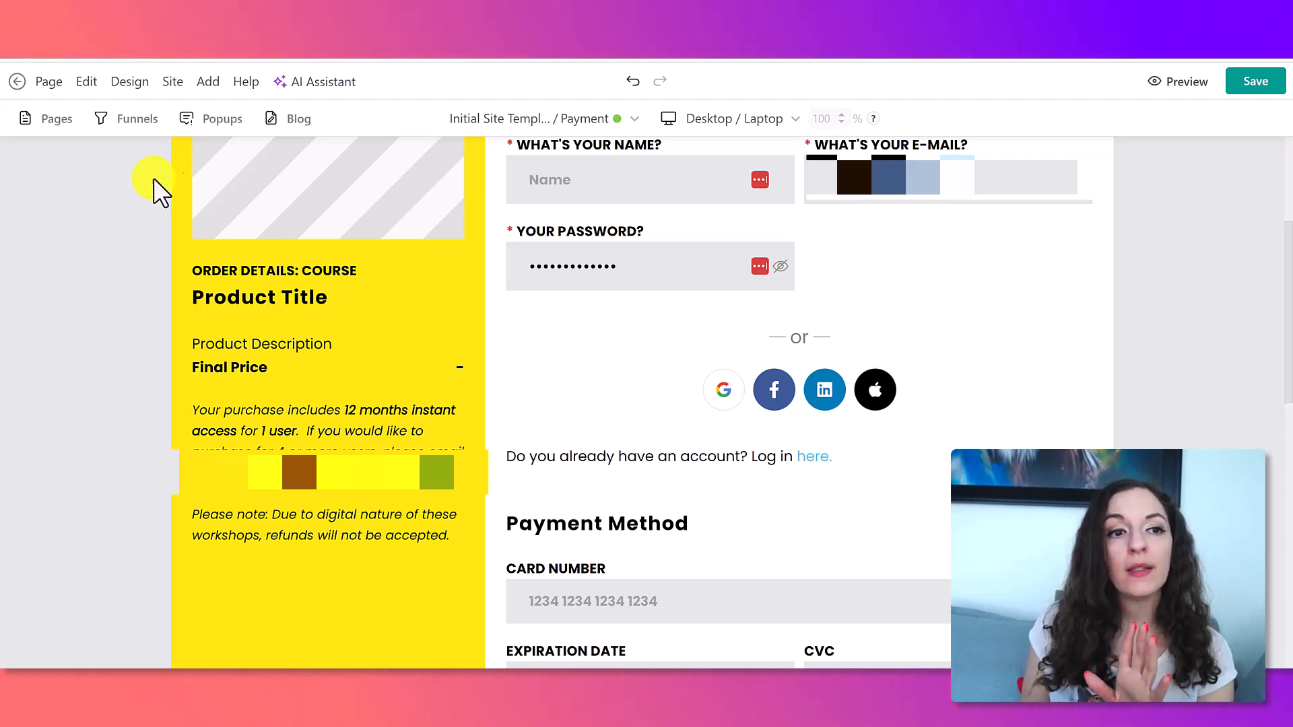
Open the site navigation settings and view the payment flow options for logged out users
click(173, 83)
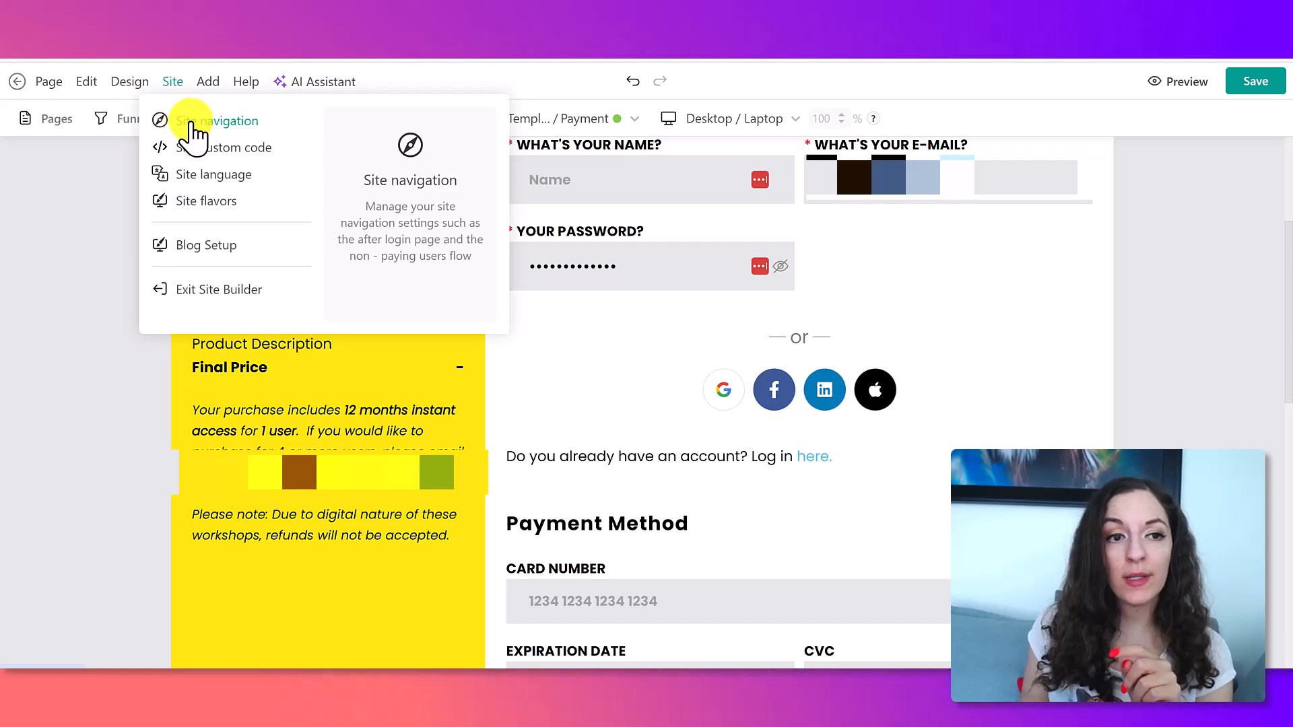
click(192, 127)
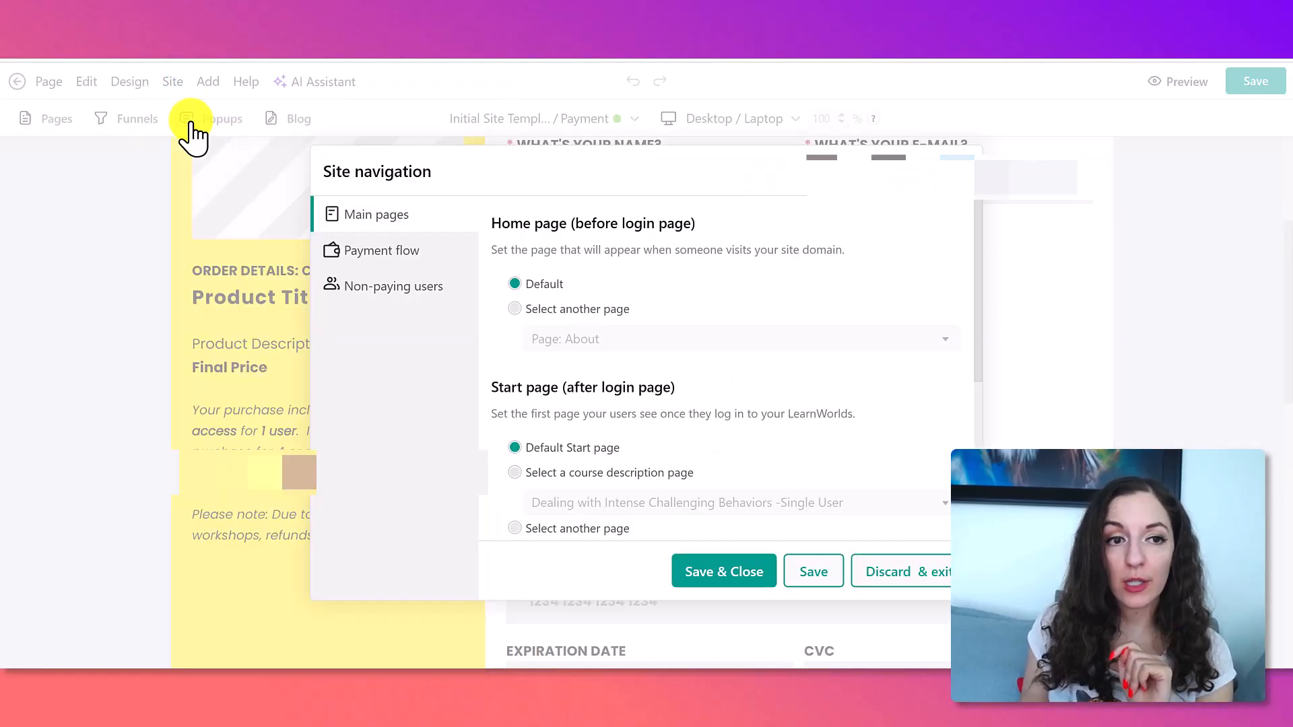
click(386, 270)
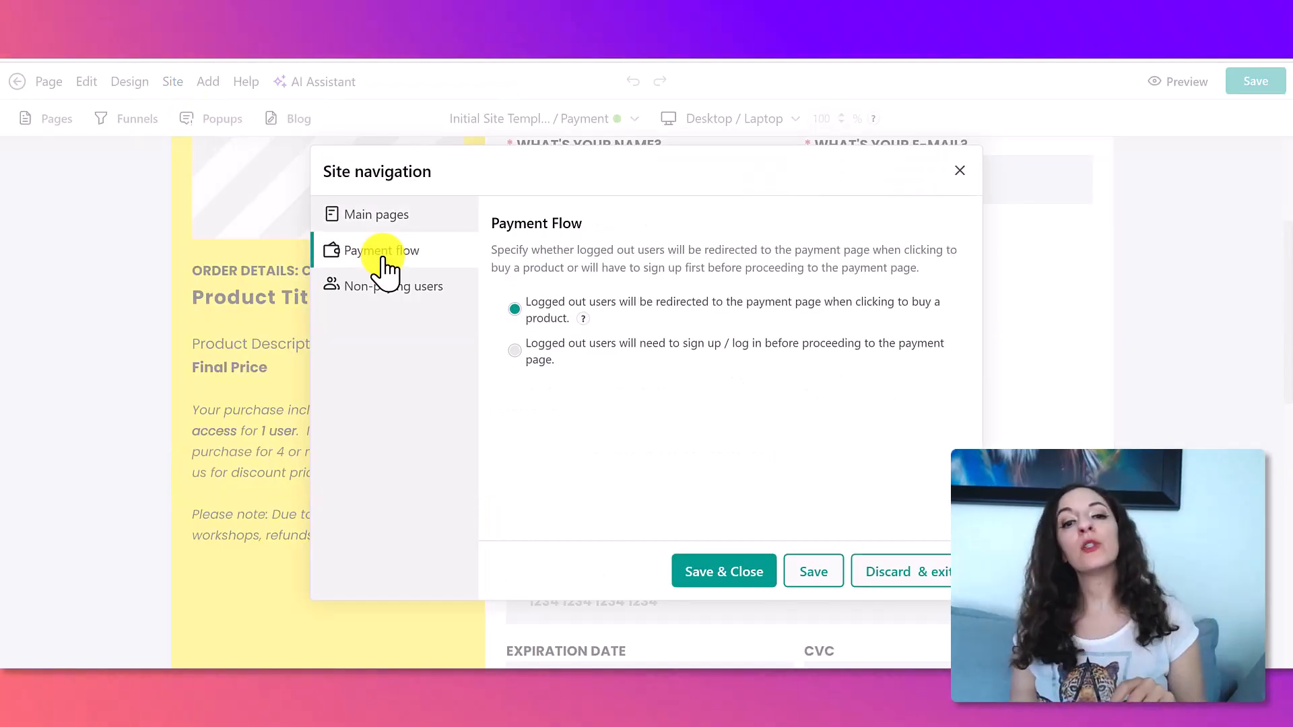